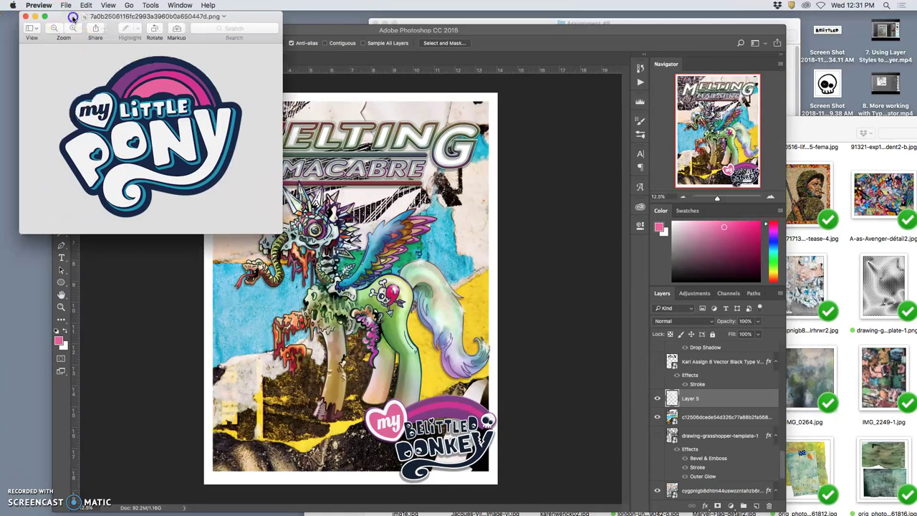
Step: Close the pony logo preview, select the collage background layer and start lowering its opacity
click(26, 16)
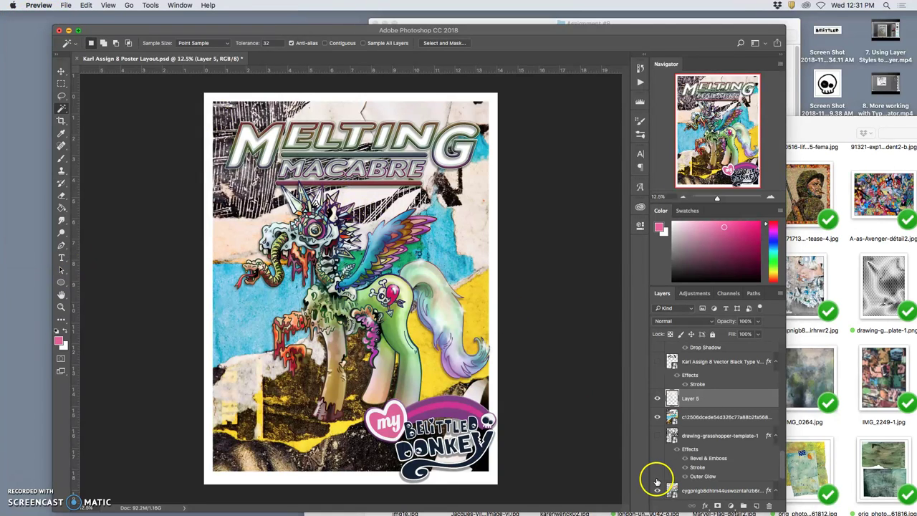
click(657, 417)
click(657, 418)
click(675, 415)
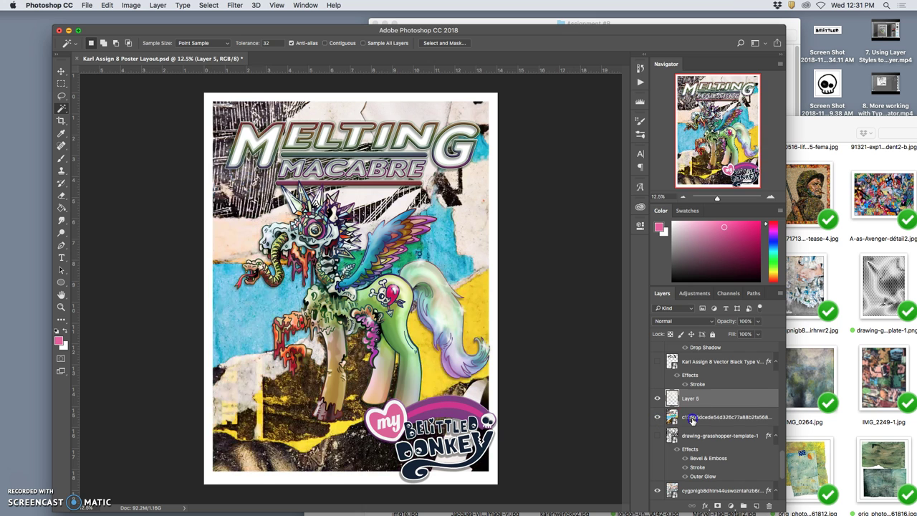
click(758, 322)
drag(755, 333, 731, 333)
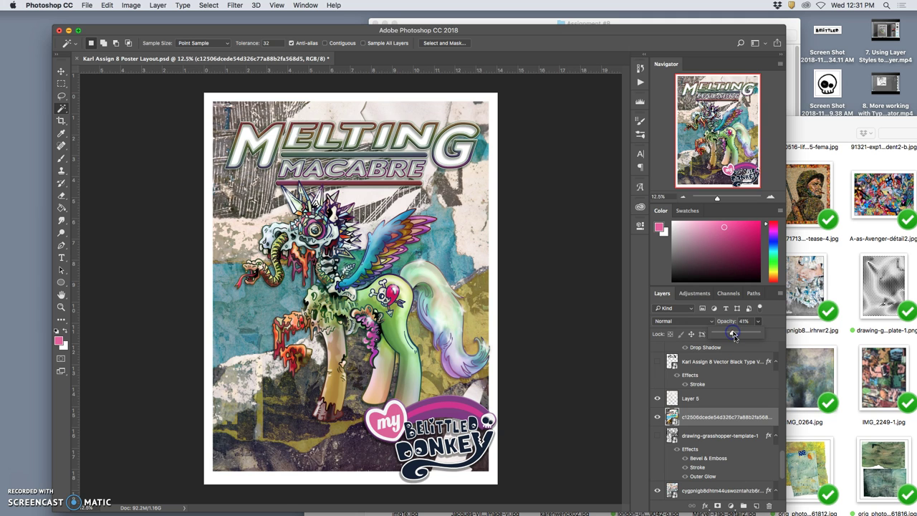
Step: Compare the poster with Layer 5 and the collage layer toggled, then settle collage opacity at 70%
click(658, 399)
click(658, 398)
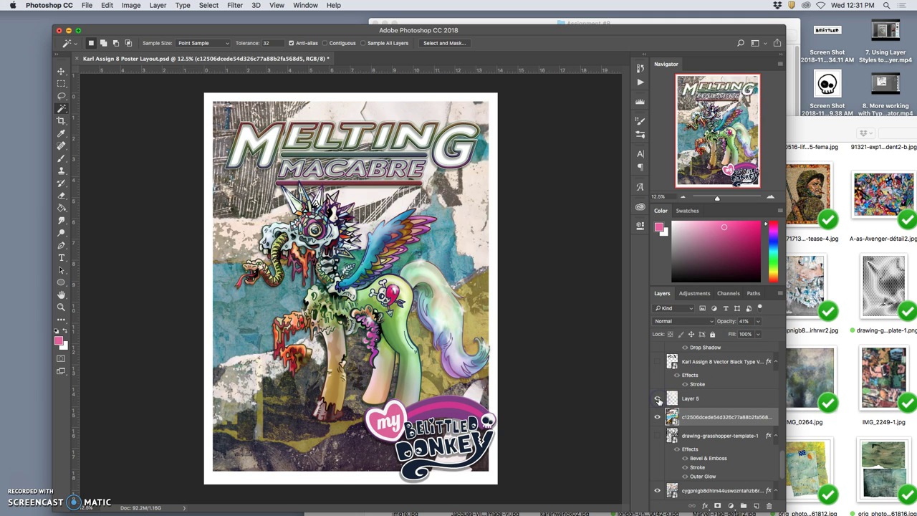
click(658, 398)
click(658, 417)
click(658, 417)
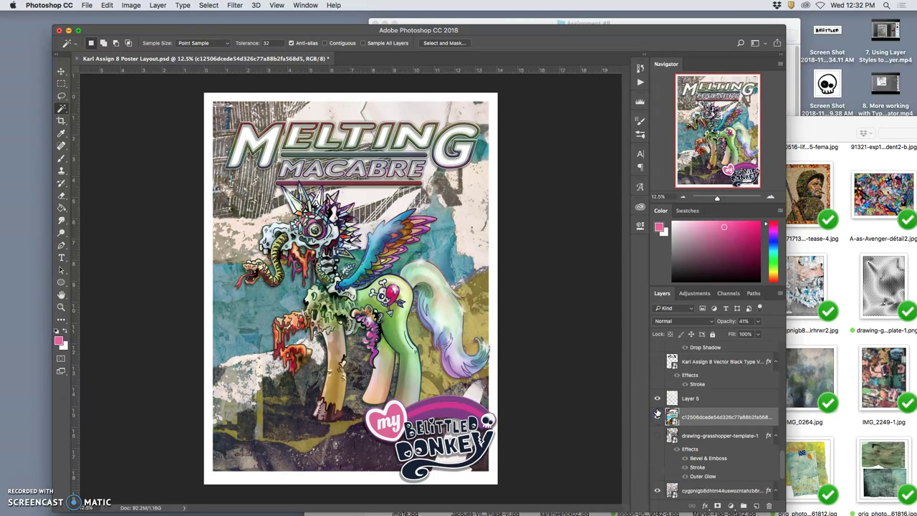
click(758, 321)
mouse_move(766, 334)
mouse_down()
mouse_move(753, 334)
mouse_move(765, 334)
mouse_up()
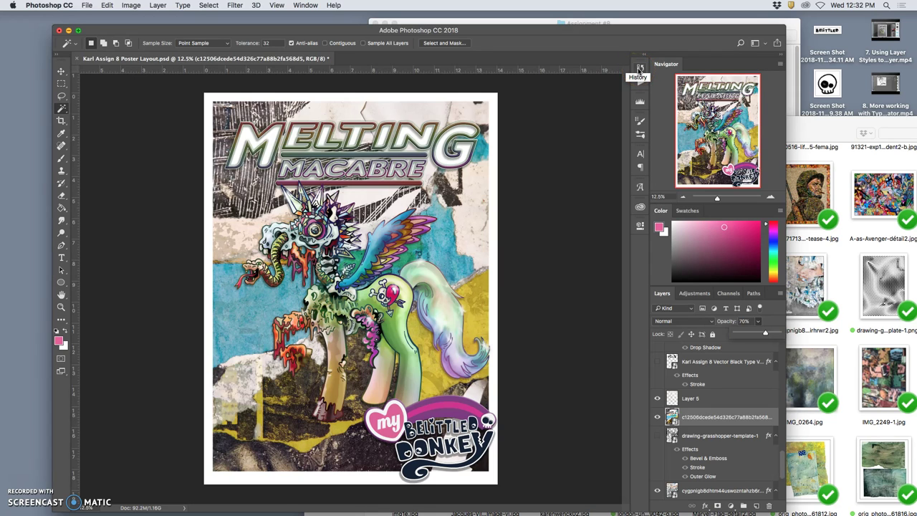
Step: Show the Actions panel, collapse Default Actions, expand KARL-Color Seps.atn and select CMYK FULL RUN
click(641, 83)
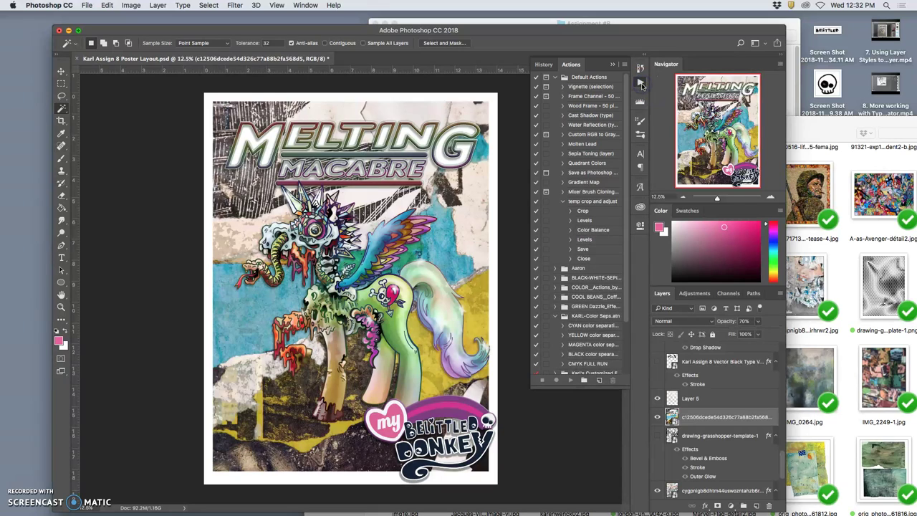
click(306, 5)
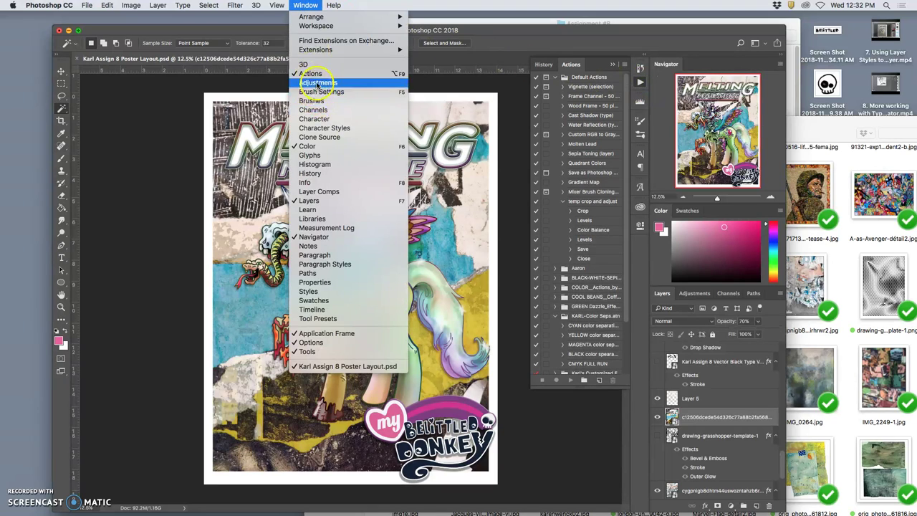
click(318, 186)
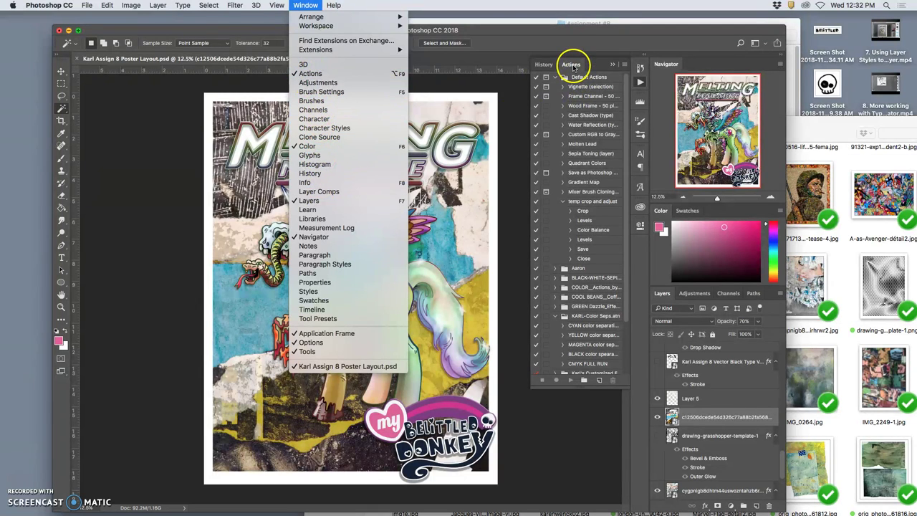
click(573, 66)
click(556, 78)
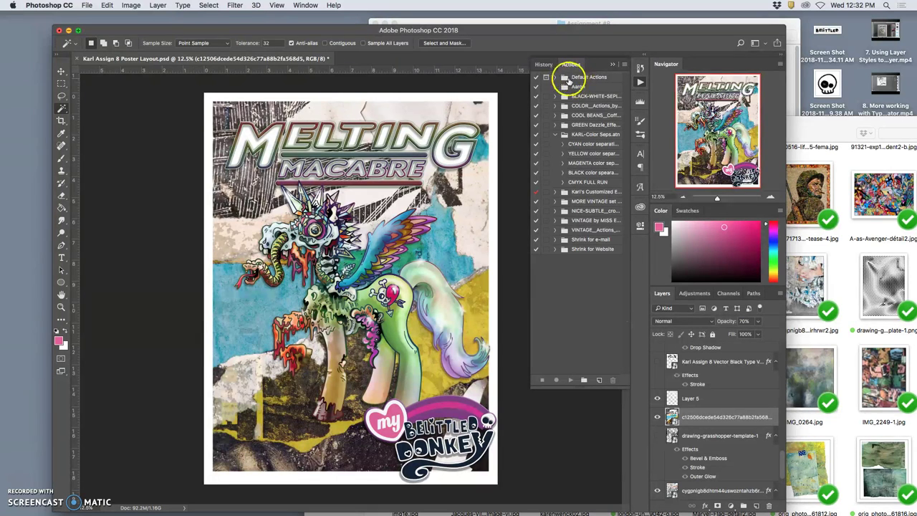
drag(577, 82, 556, 131)
click(555, 134)
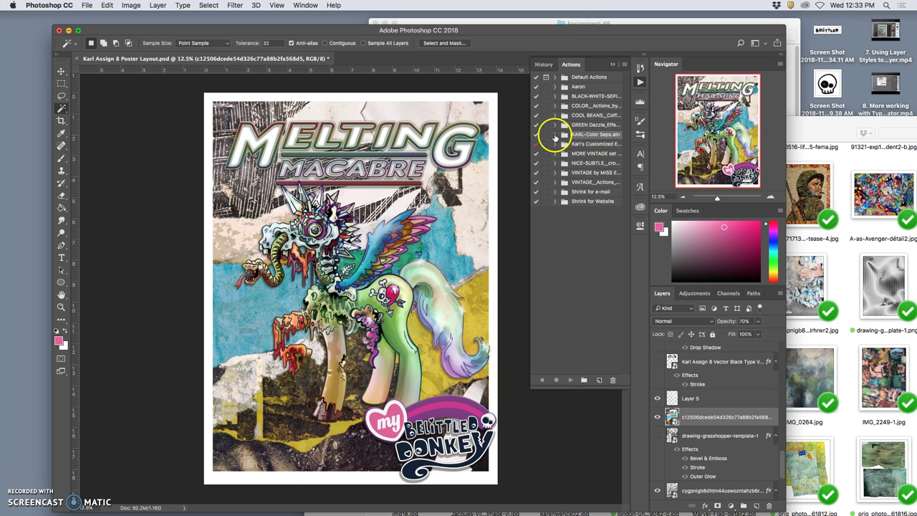
click(555, 135)
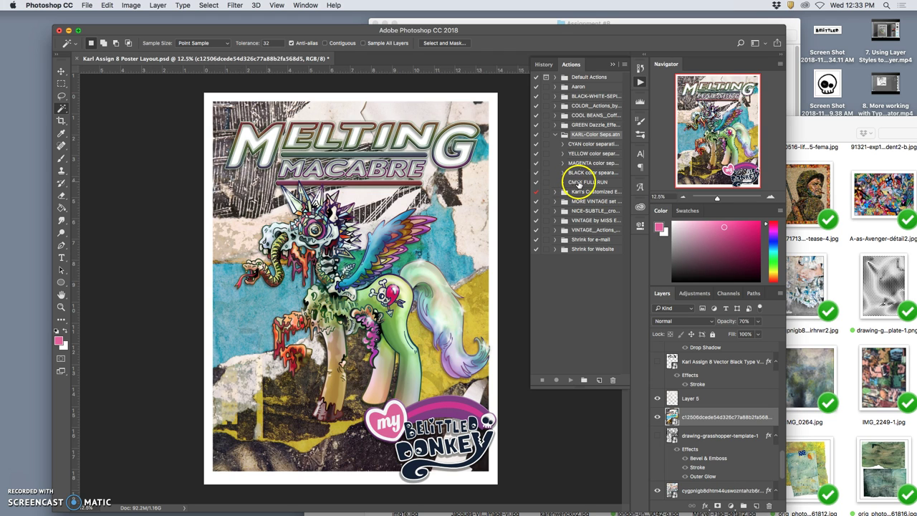
click(579, 184)
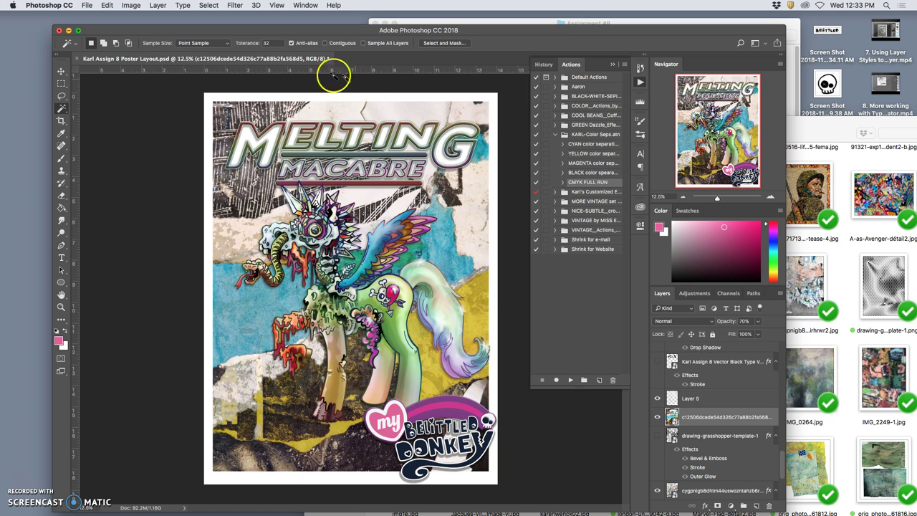
Step: Save the poster layout document with File > Save
click(287, 62)
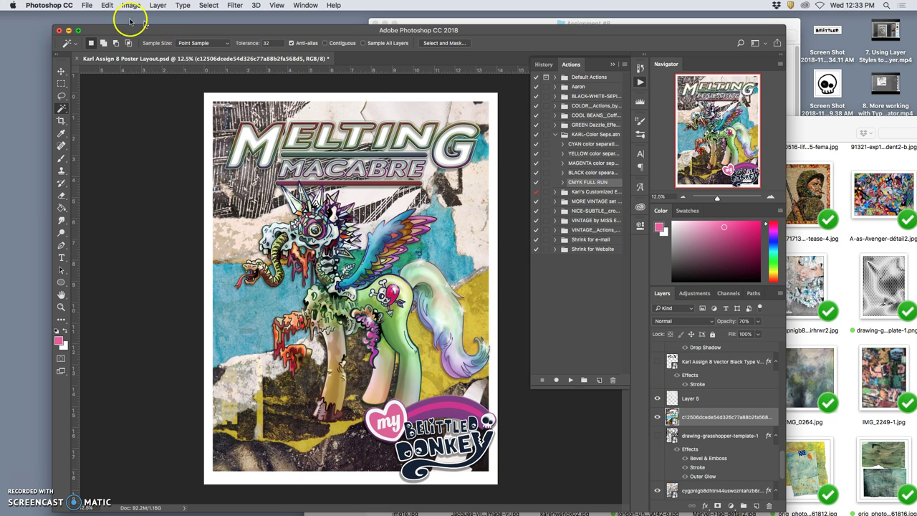
click(86, 6)
click(95, 95)
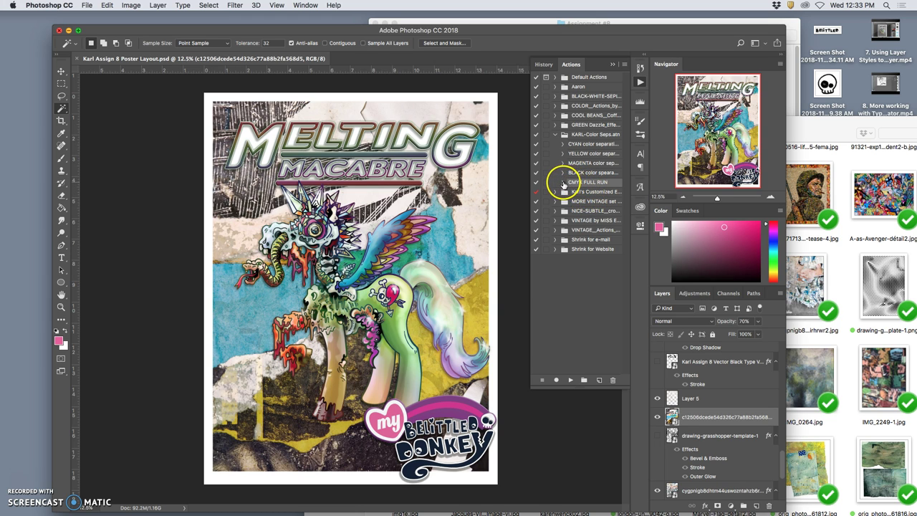
Step: Expand CMYK FULL RUN to review its steps, collapse it again and reselect the action
click(563, 183)
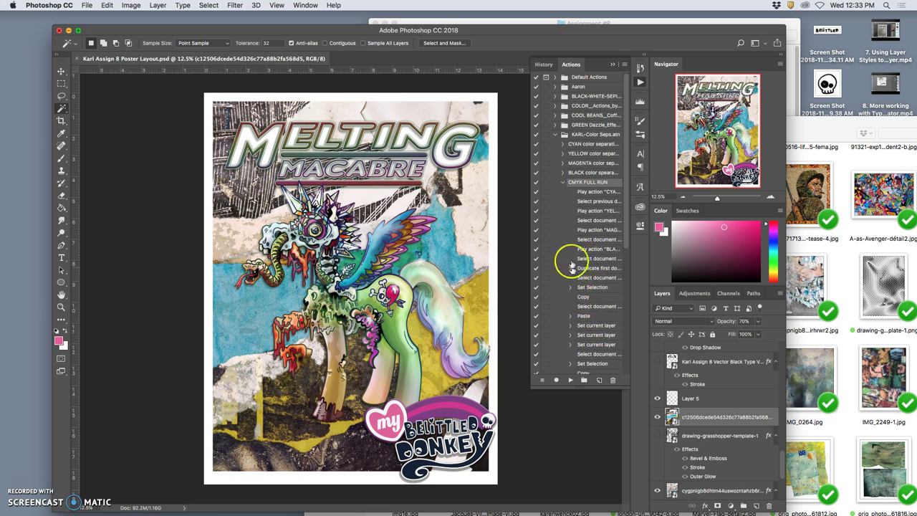
click(563, 183)
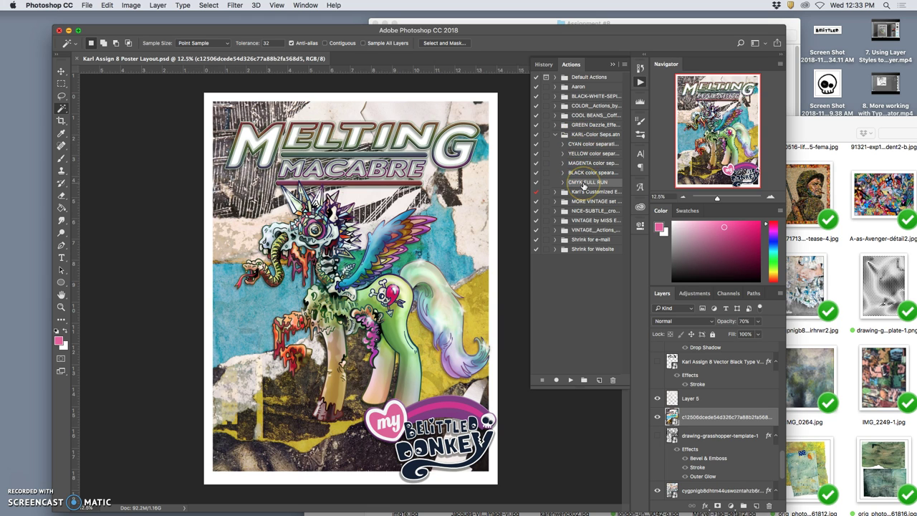
click(590, 184)
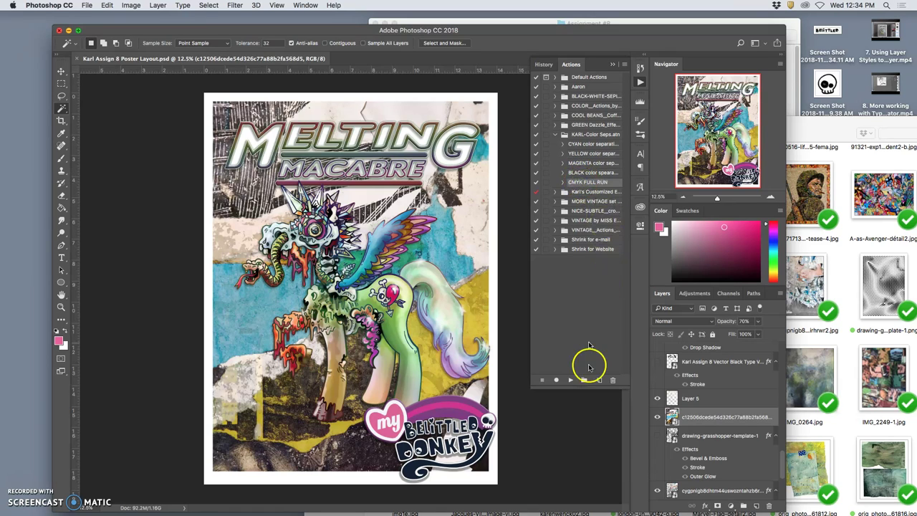
Step: Play CMYK FULL RUN, choosing Merge at each prompt for the cyan, yellow, magenta and black layers
click(571, 380)
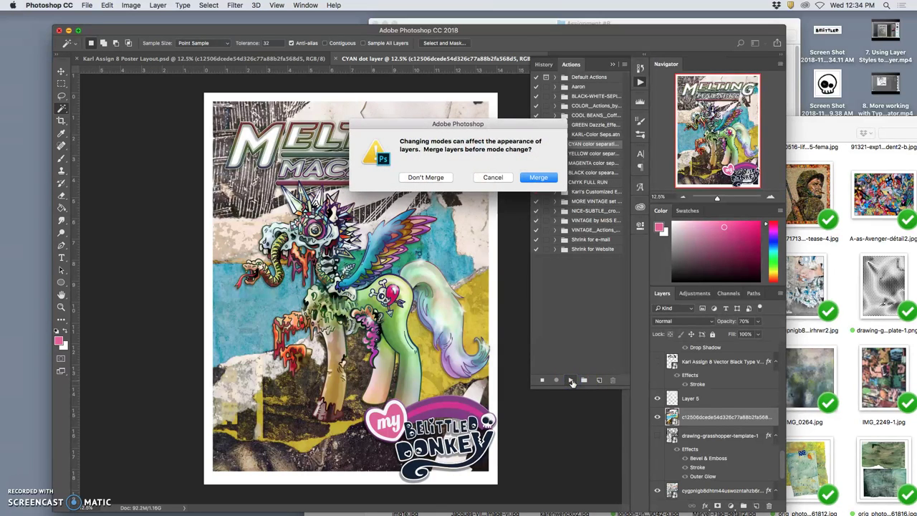
click(535, 178)
click(535, 178)
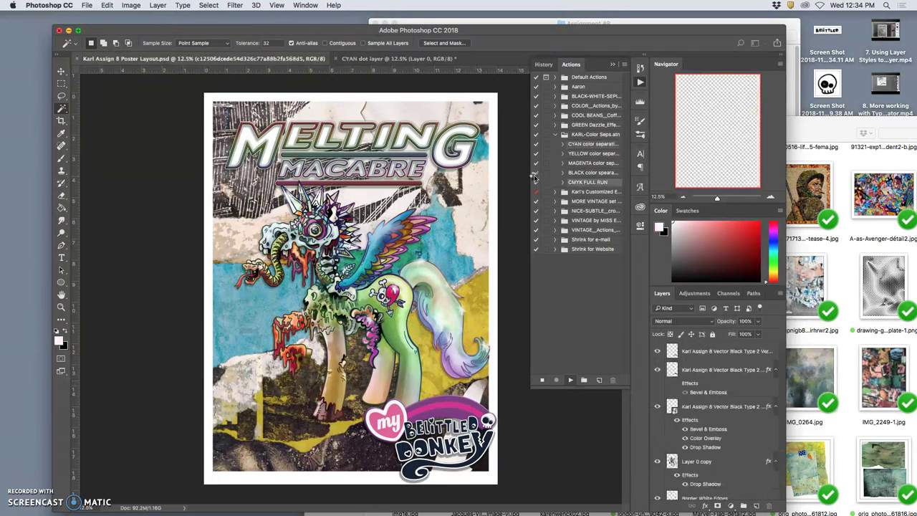
click(537, 178)
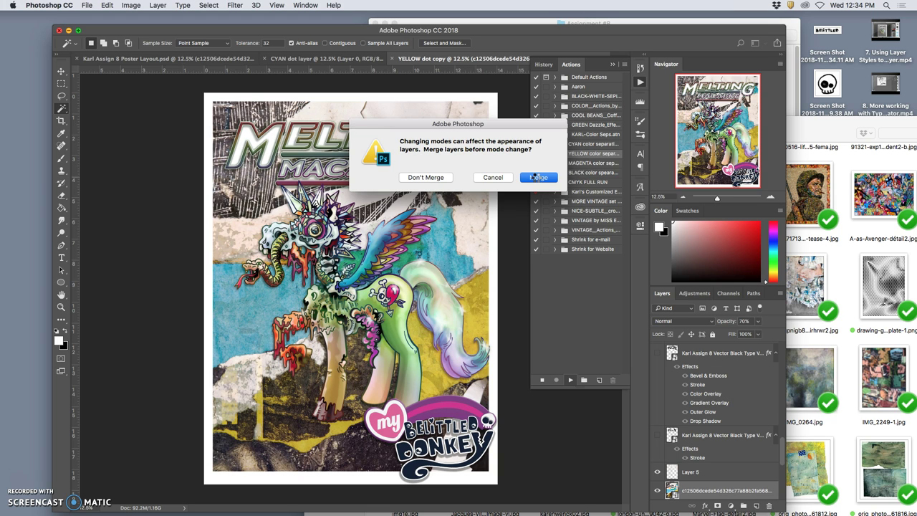
click(536, 178)
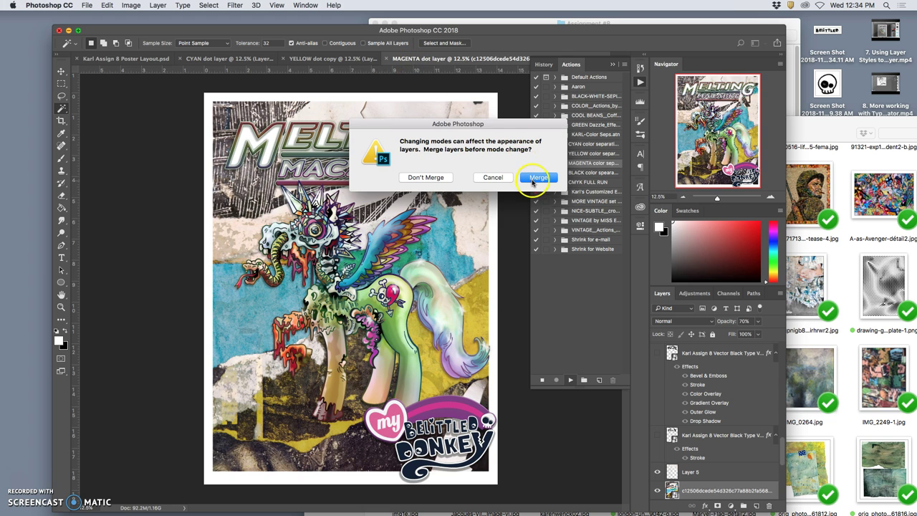
click(533, 181)
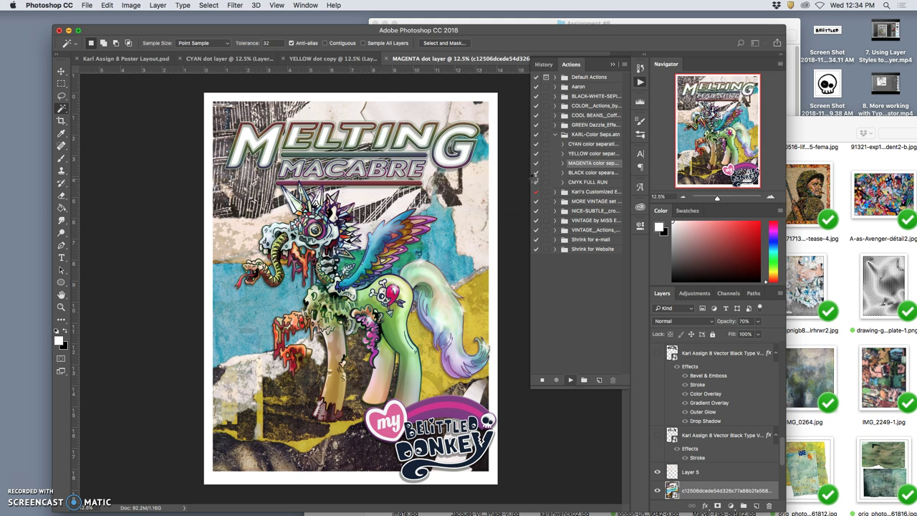
click(540, 177)
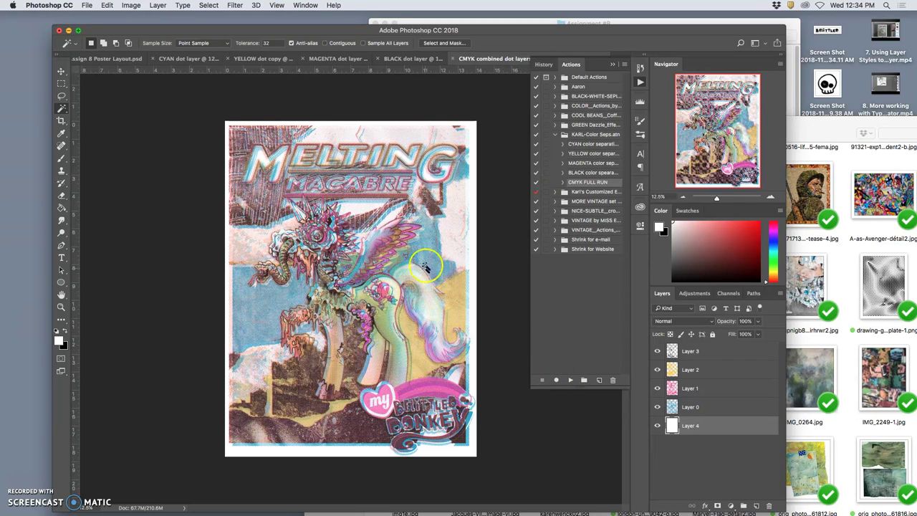
Step: Collapse the Actions panel, zoom in on the dots and hide all four dot layers (Layers 0–3)
click(613, 63)
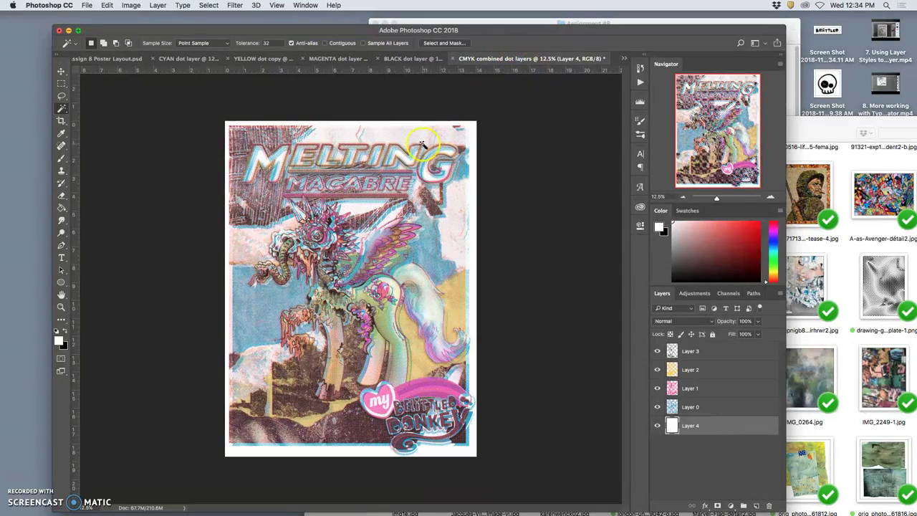
key(super+equal)
key(super+equal)
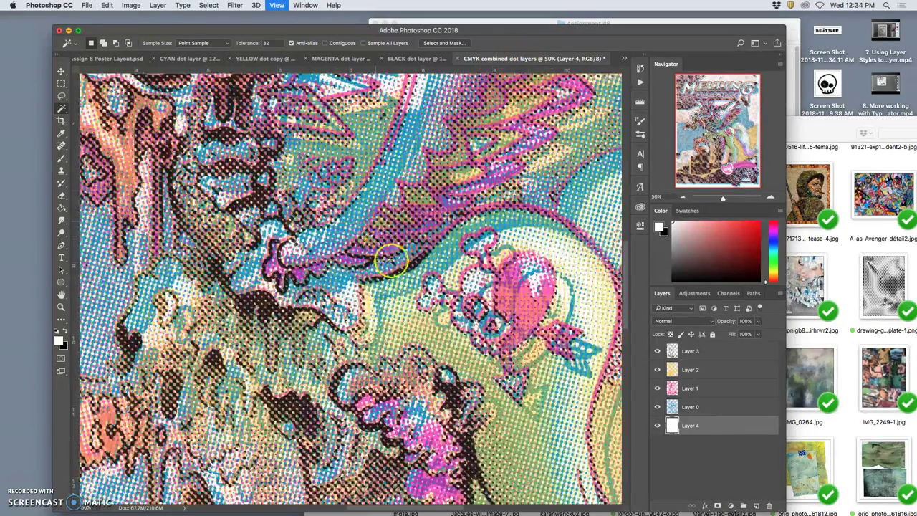
key(super+equal)
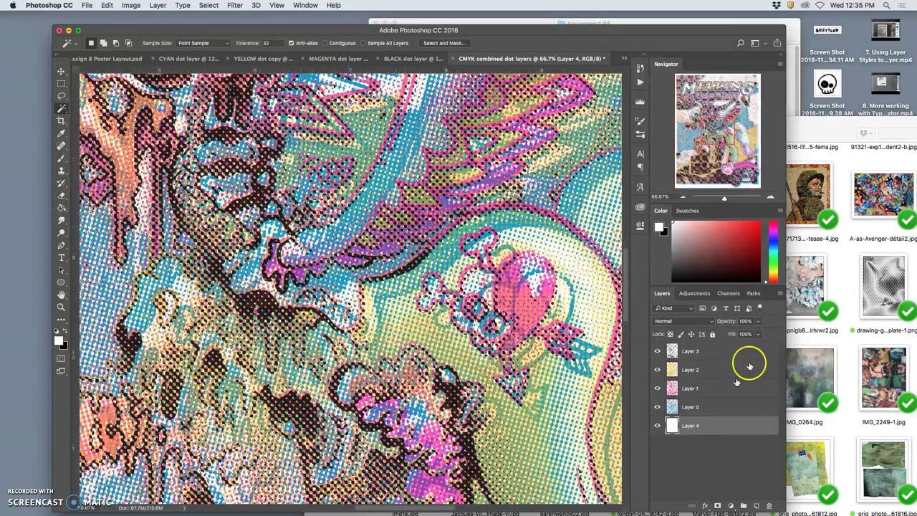
click(657, 351)
click(656, 369)
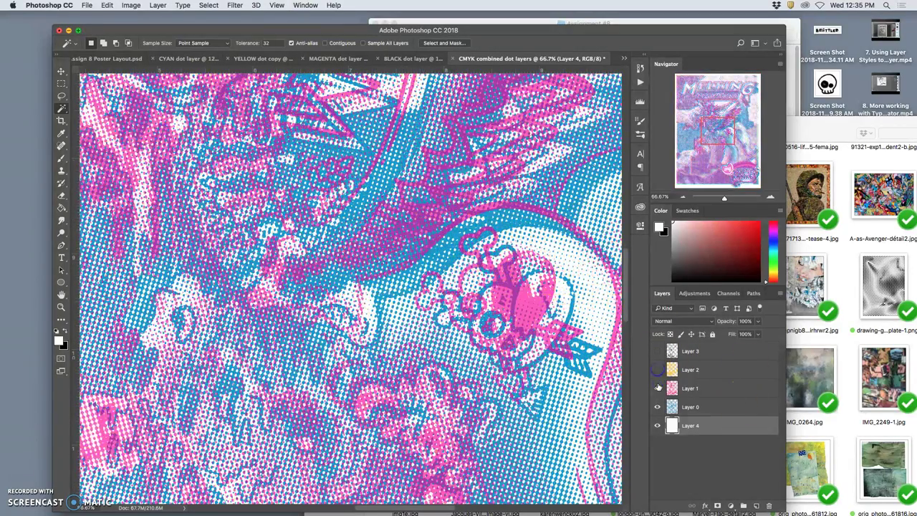
click(657, 387)
click(657, 407)
key(super+minus)
key(super+minus)
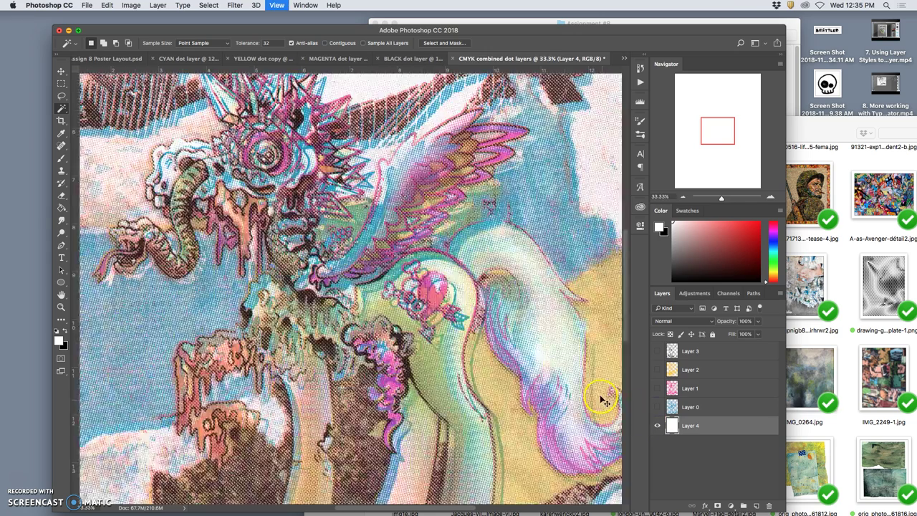
key(super+minus)
key(super+minus)
key(super+minus)
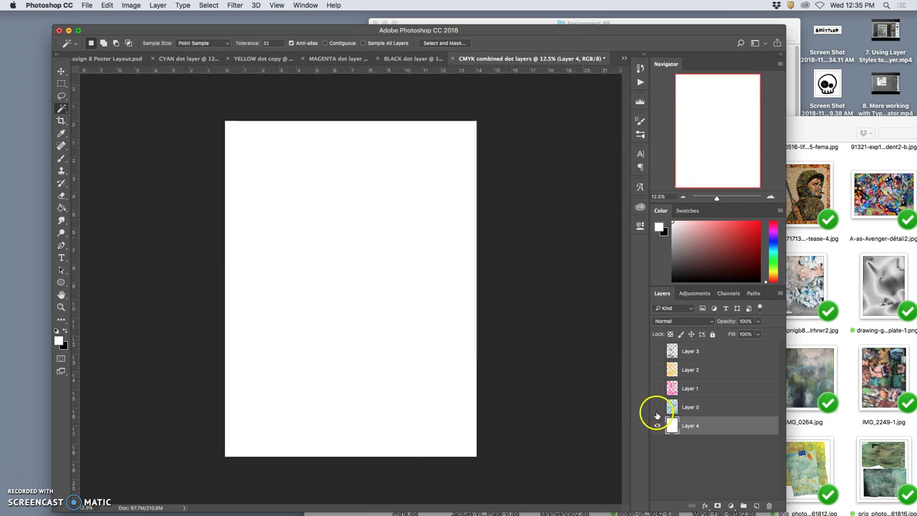
Step: Show cyan Layer 0 and magenta Layer 1, then shift the artwork with the Move tool
click(658, 406)
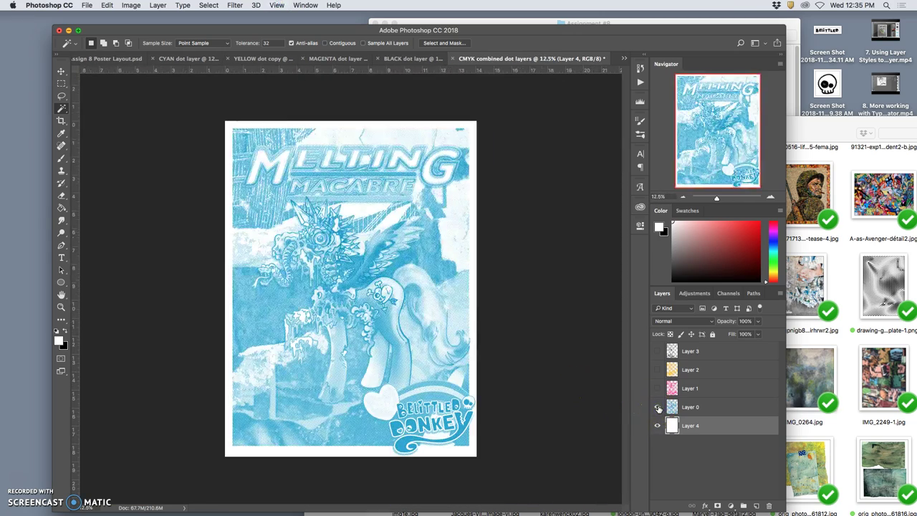
key(super+plus)
key(super+plus)
key(super+plus)
key(super+plus)
key(super+plus)
key(super+plus)
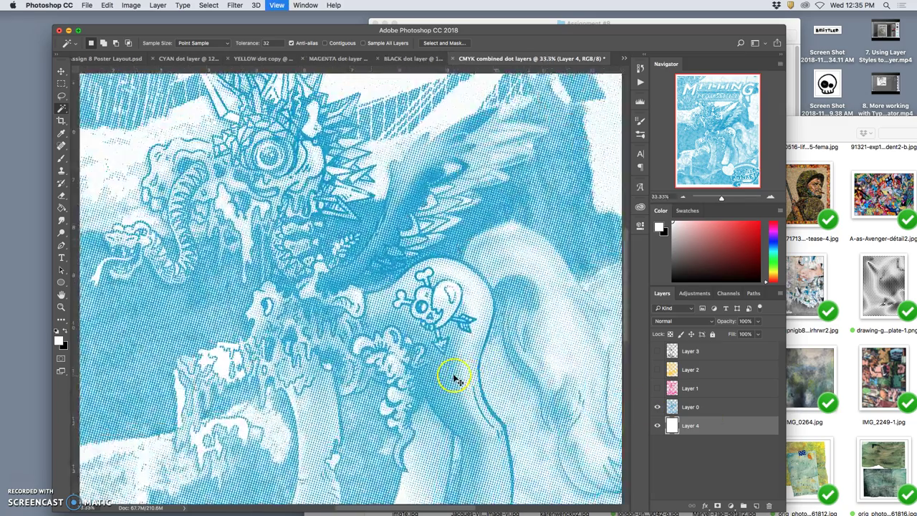
key(super+plus)
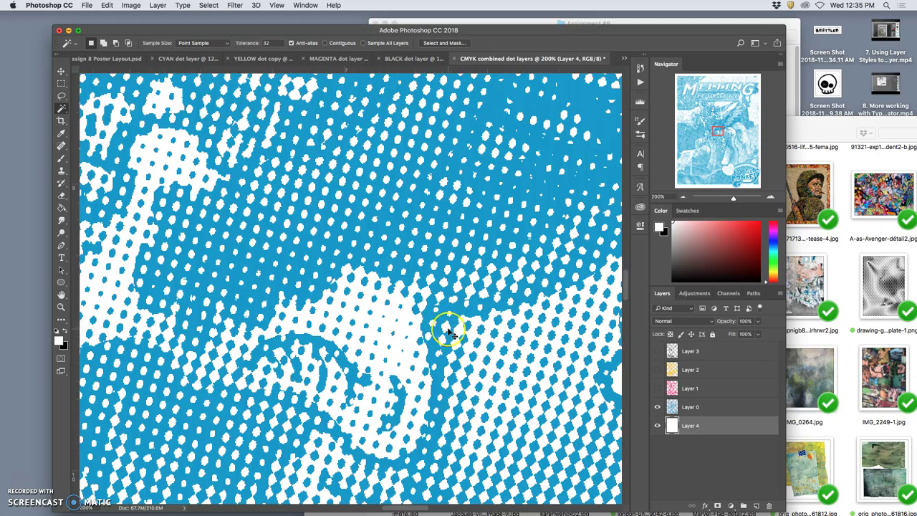
key(super+minus)
key(super+minus)
key(super+minus)
key(super+minus)
key(super+minus)
key(super+minus)
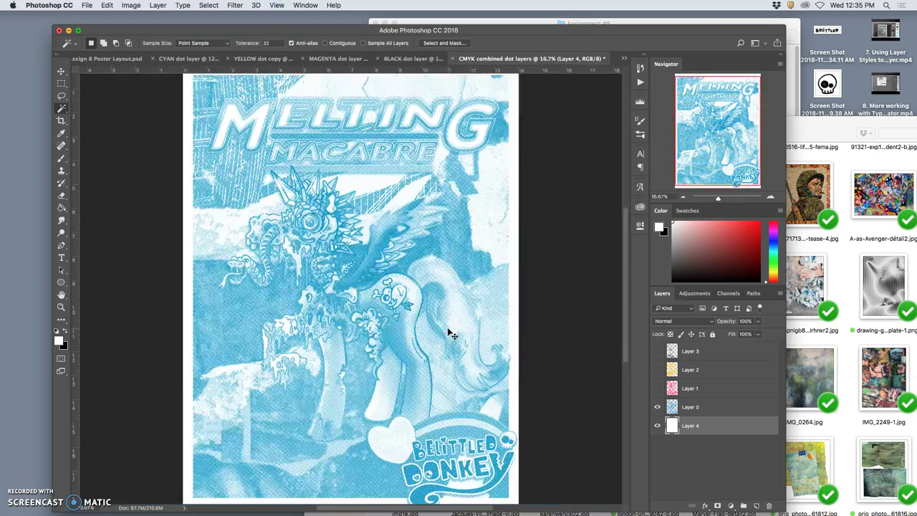
key(super+minus)
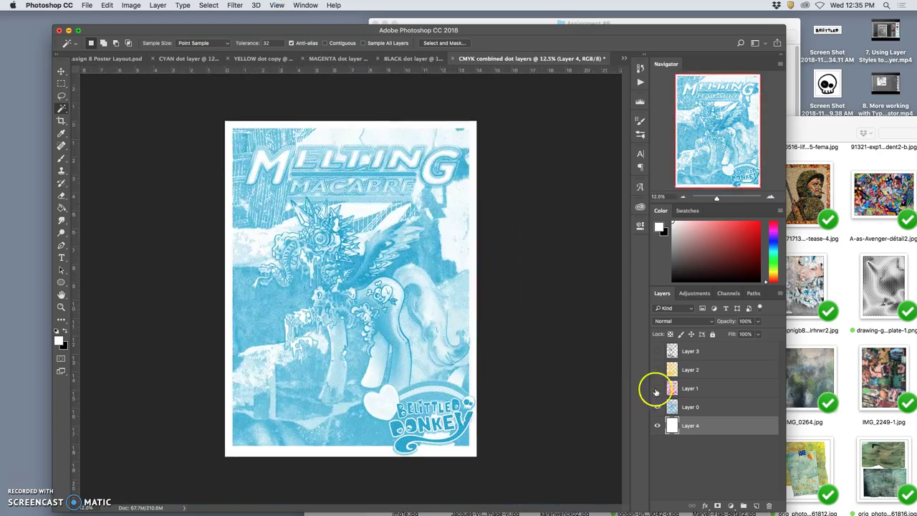
click(656, 388)
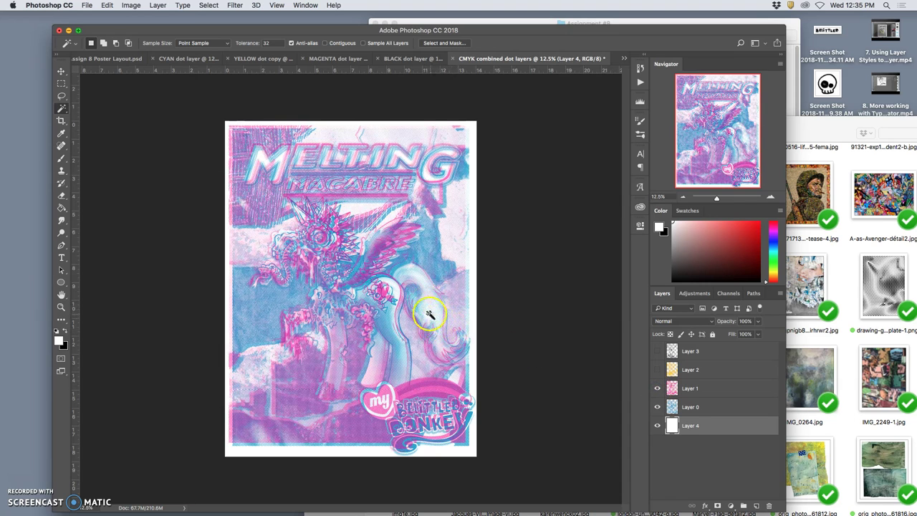
click(61, 71)
drag(338, 249, 356, 265)
scroll(356, 265, up, 10)
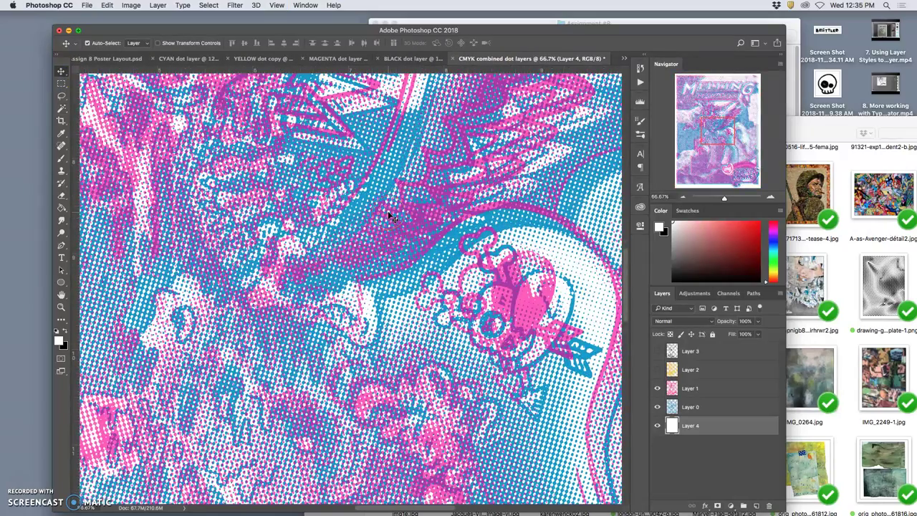
Step: Offset the cyan Layer 0 and magenta Layer 1 dots against each other with the Move tool
drag(390, 215, 400, 223)
click(657, 387)
click(677, 387)
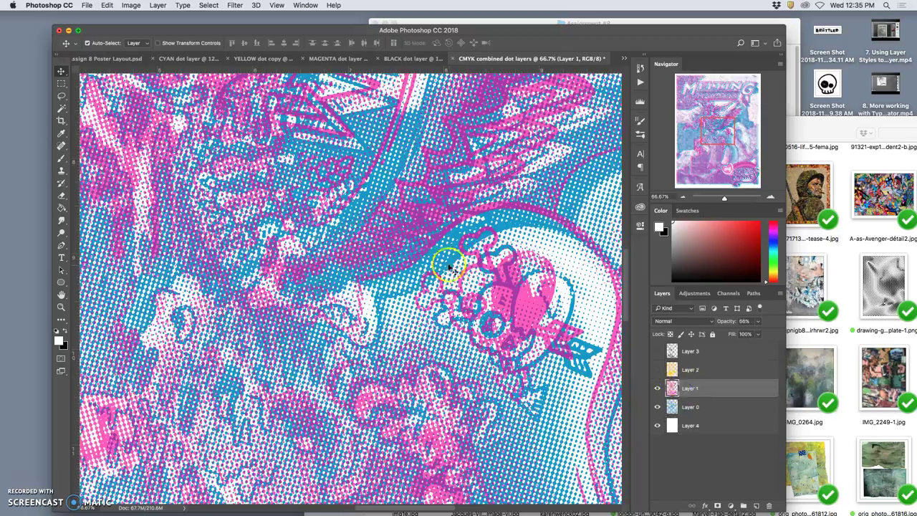
drag(429, 250, 447, 264)
key(super+minus)
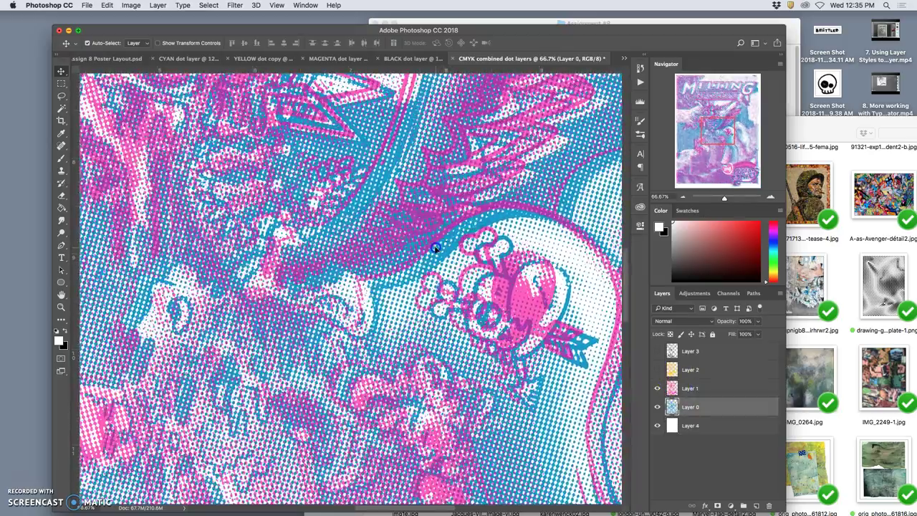
key(super+minus)
key(super+minus)
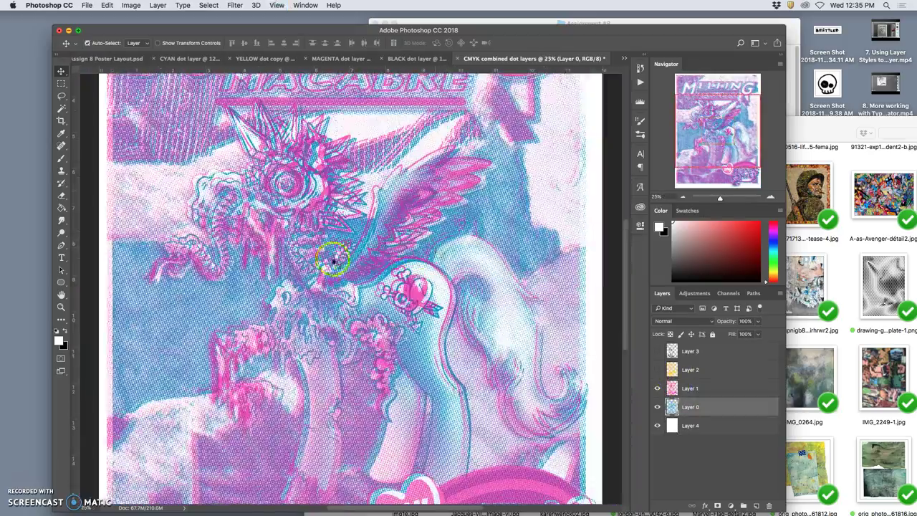
click(701, 388)
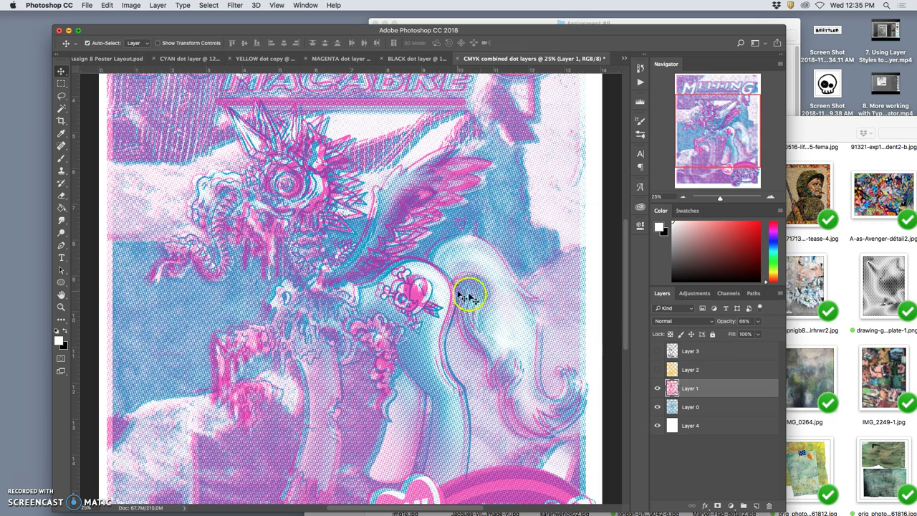
drag(564, 319, 573, 318)
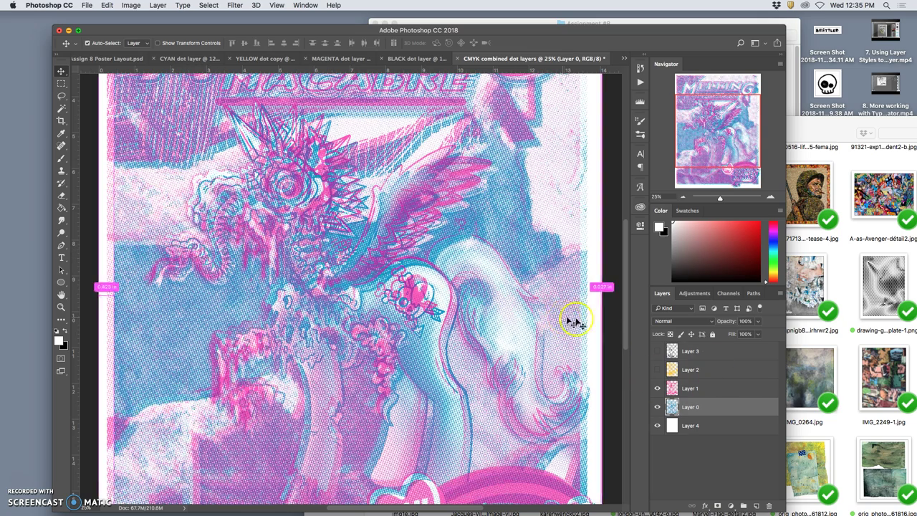
click(702, 392)
click(399, 266)
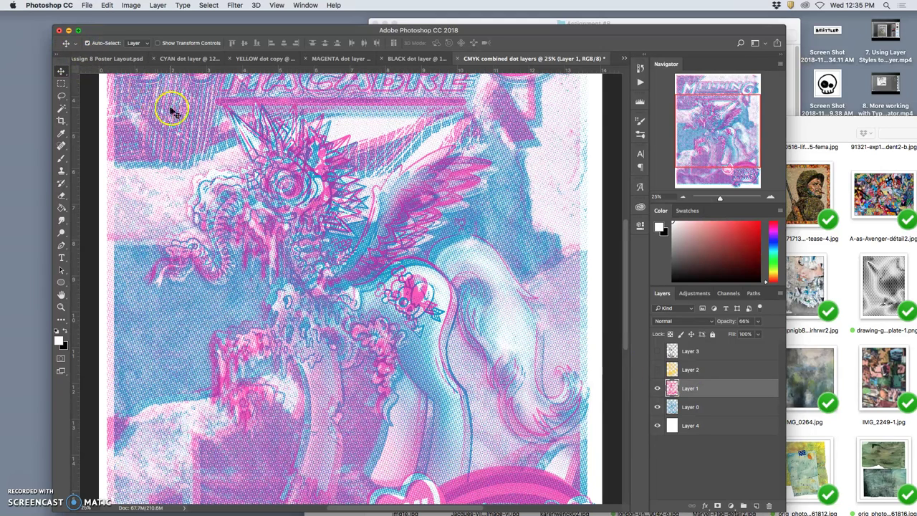
Step: Turn off Auto-Select and bring the magenta layer back into register, zooming in on the pony
click(88, 43)
drag(288, 182, 304, 193)
click(340, 221)
drag(340, 220, 384, 238)
scroll(387, 243, up, 5)
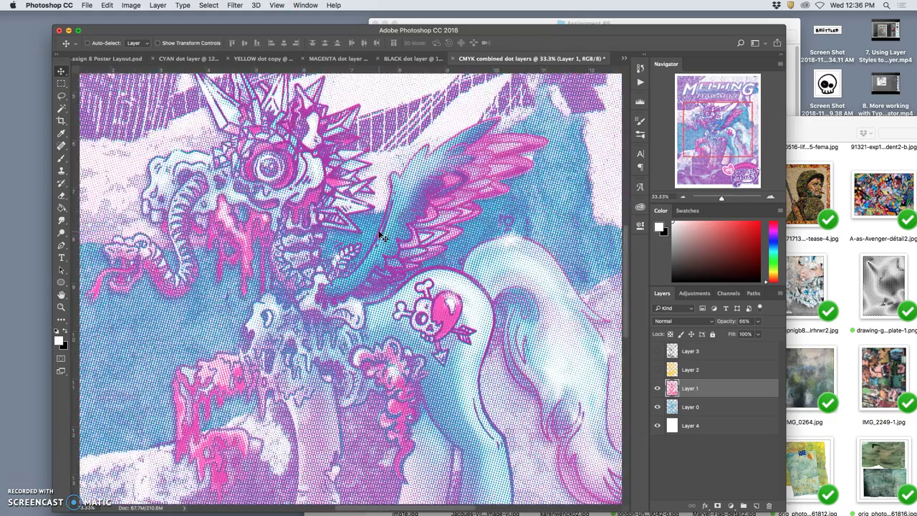
Step: Show yellow Layer 2 and black Layer 3, nudge the black dots slightly, and zoom out
click(657, 369)
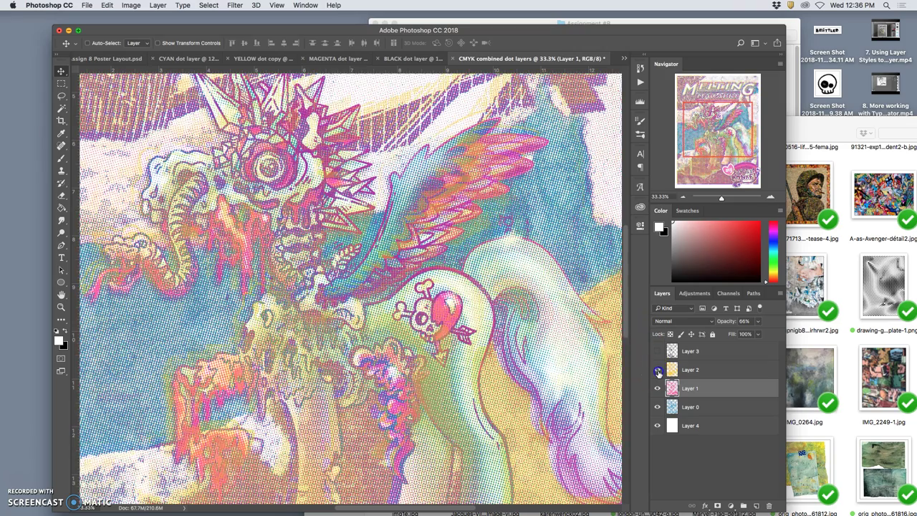
key(super+minus)
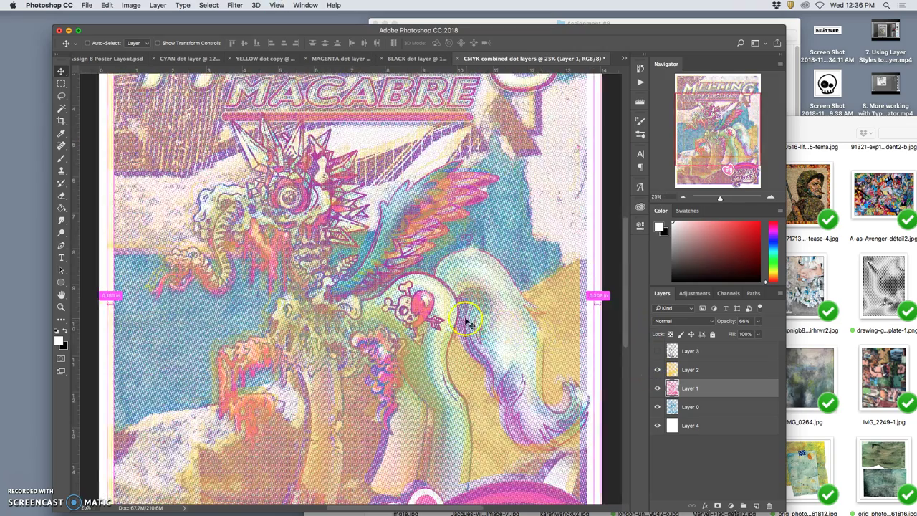
mouse_move(573, 290)
mouse_down()
mouse_move(595, 268)
mouse_move(575, 284)
mouse_move(576, 299)
mouse_up()
key(super+z)
click(724, 370)
click(657, 351)
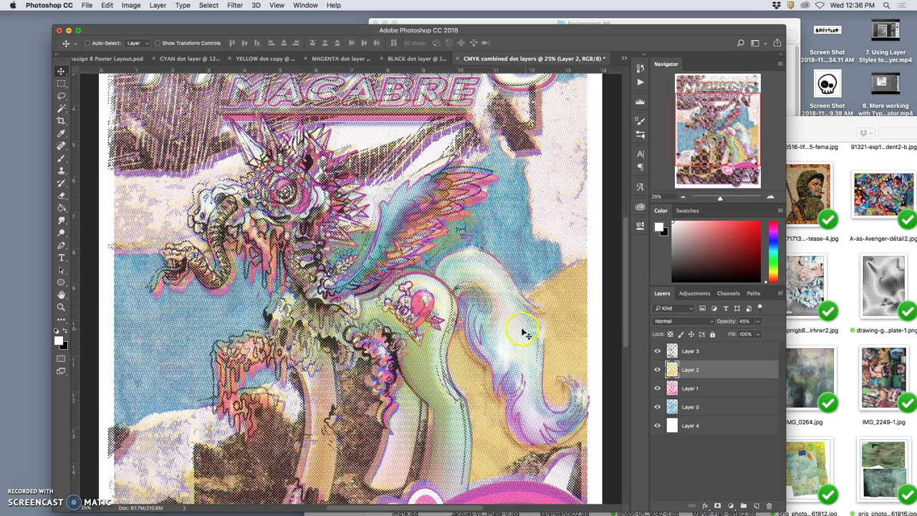
click(440, 324)
drag(439, 323, 444, 325)
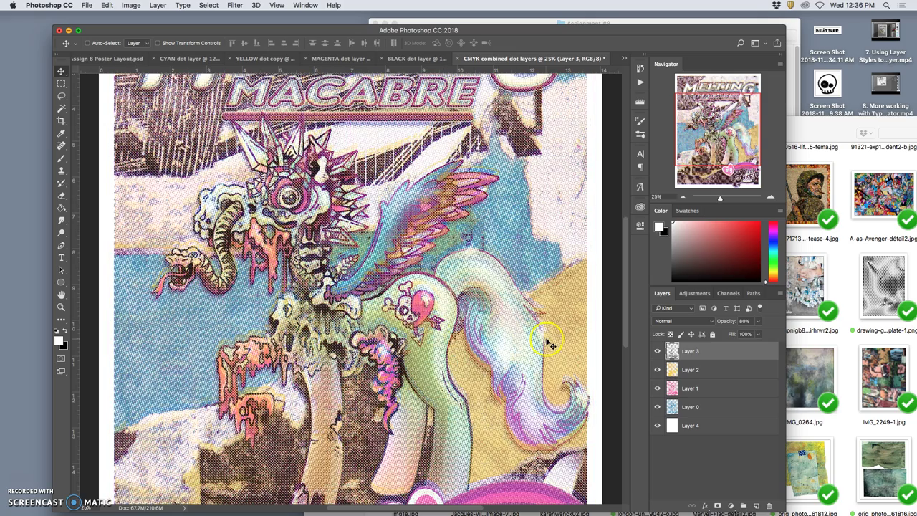
key(super+minus)
key(super+minus)
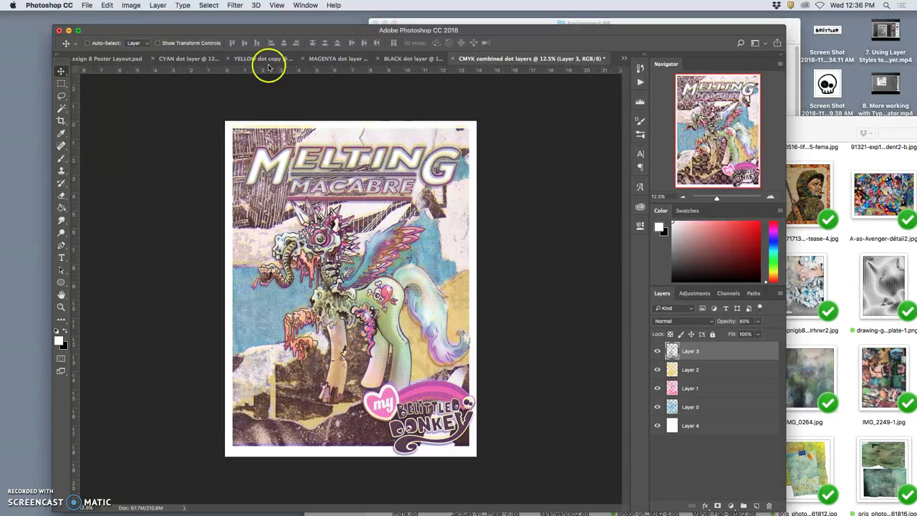
Step: Create Group 1, move dot Layers 3–0 into it and rename it CMYK Separations
click(120, 58)
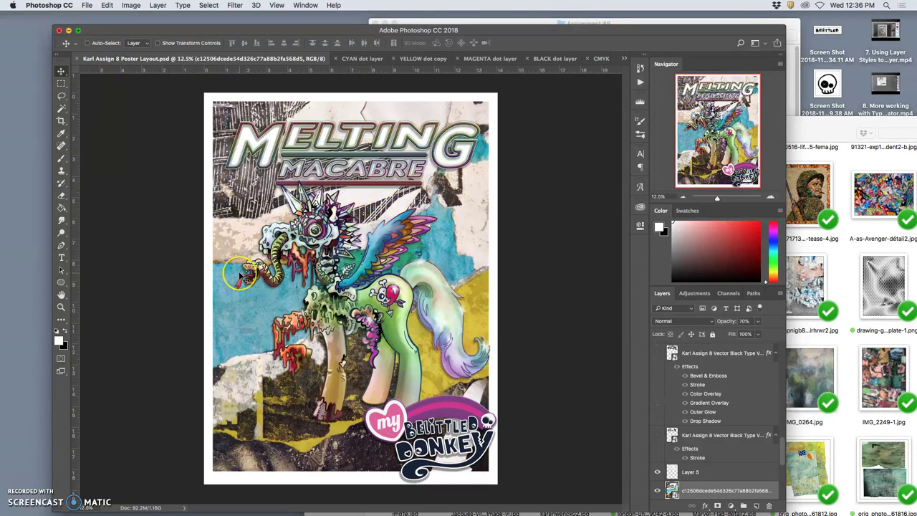
click(599, 59)
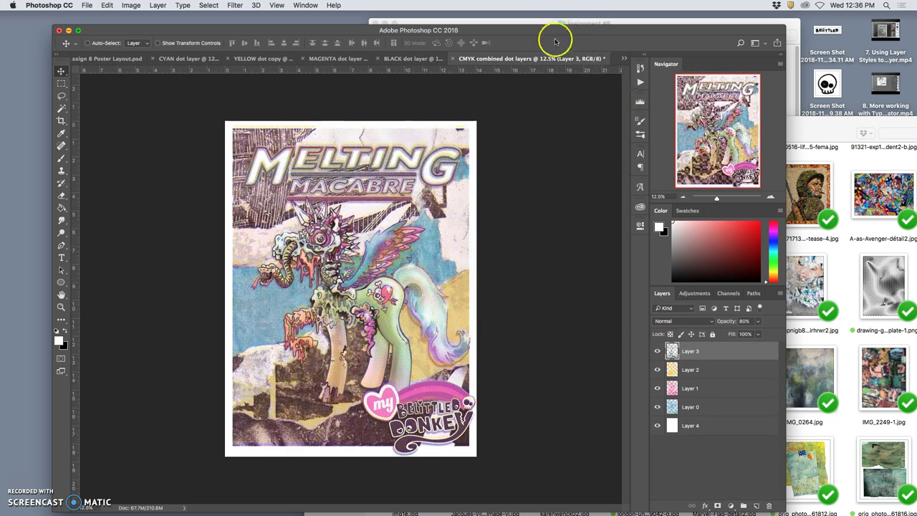
click(745, 506)
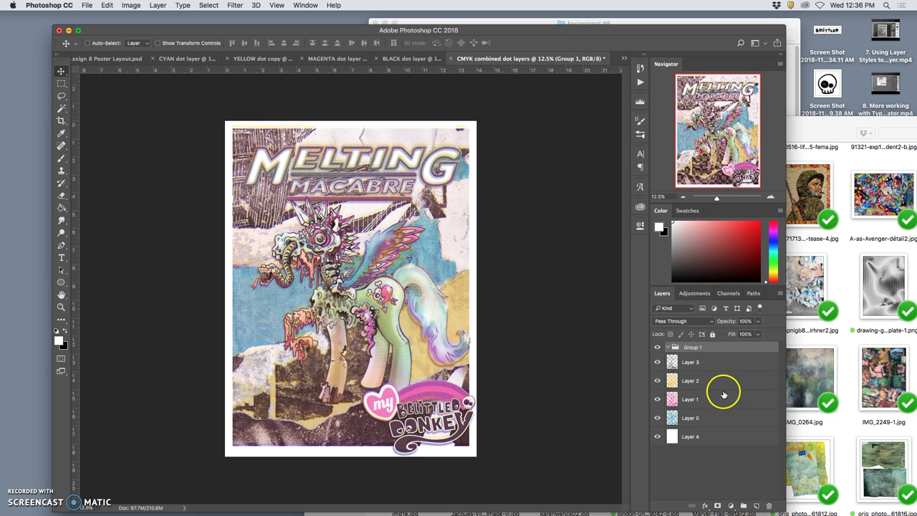
click(708, 366)
shift+click(710, 415)
drag(706, 372, 701, 348)
double_click(694, 347)
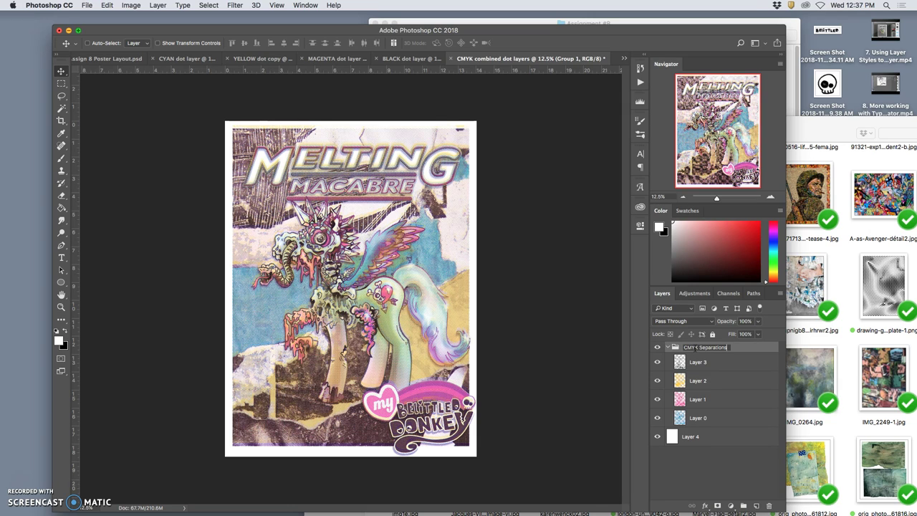
drag(719, 360, 745, 349)
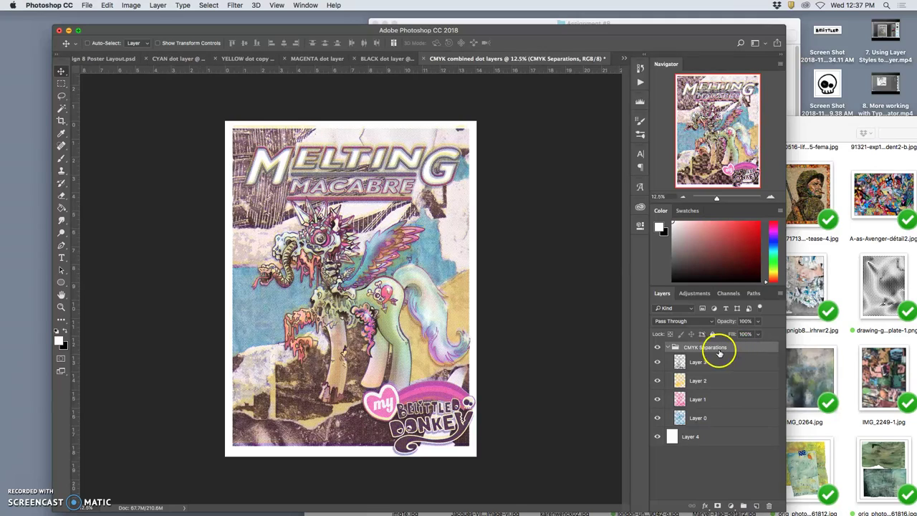
Step: Drag the collapsed CMYK Separations group into the poster layout and move it to the top of the stack
click(666, 346)
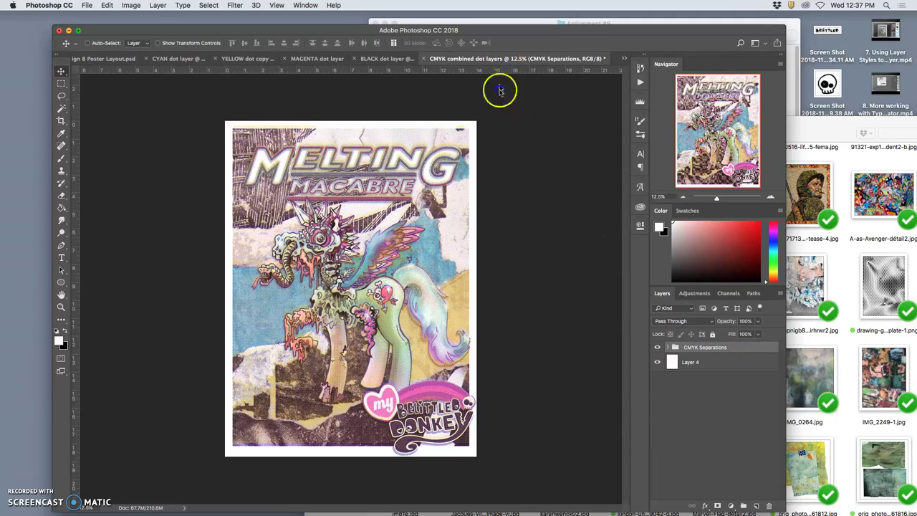
drag(498, 100, 493, 142)
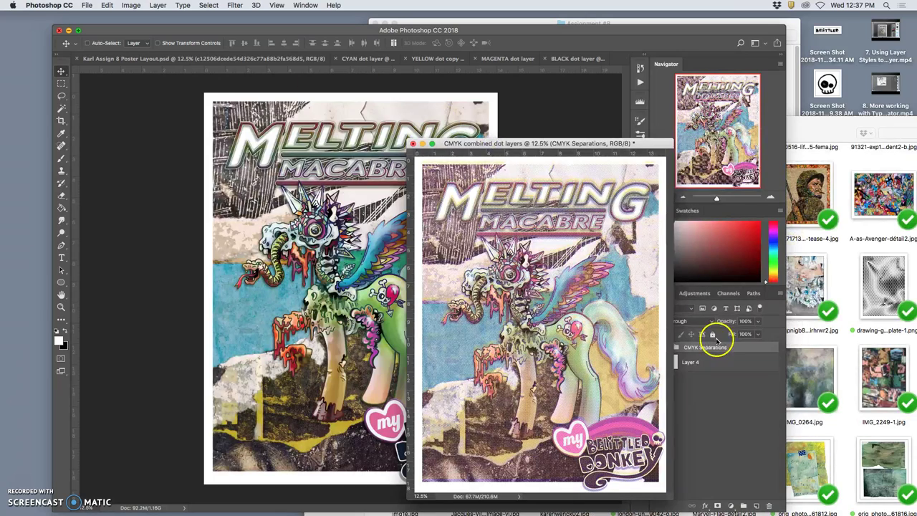
drag(716, 342, 350, 265)
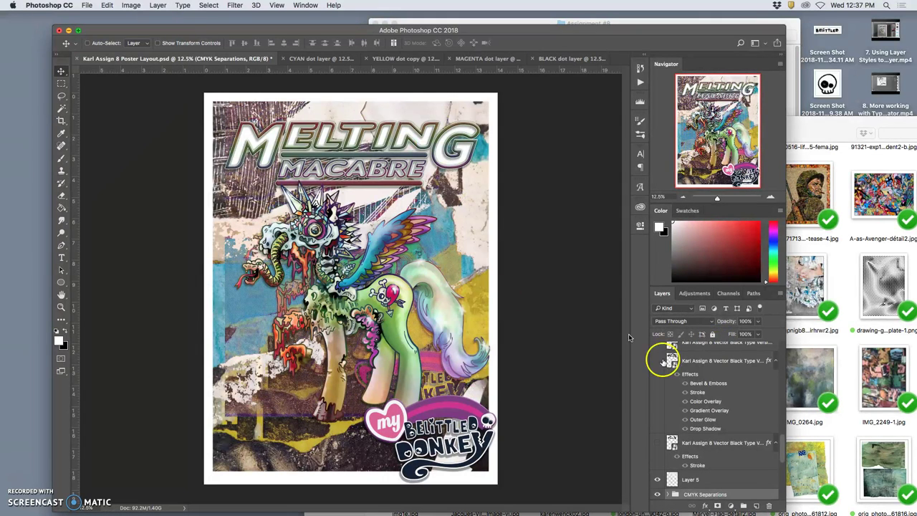
drag(737, 492, 722, 346)
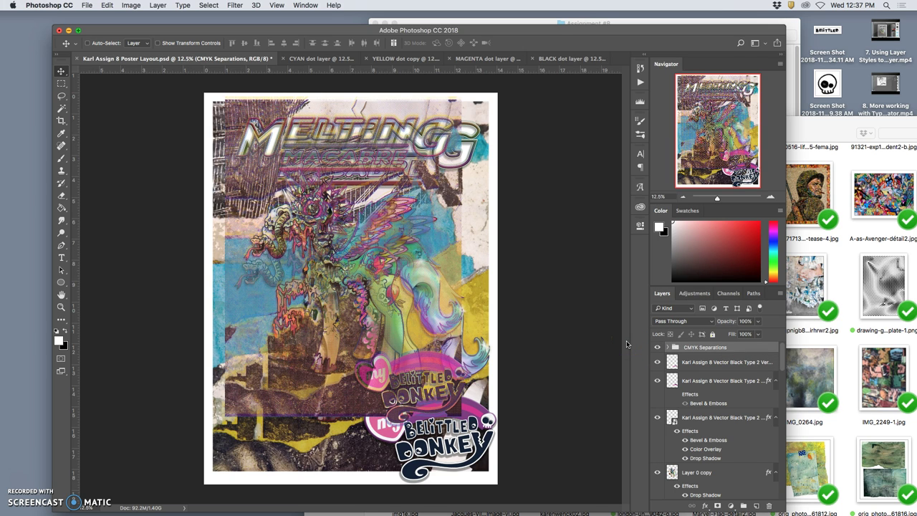
Step: Free-transform the CMYK Separations group to about 116.28%, nudge it into place and commit
key(super+t)
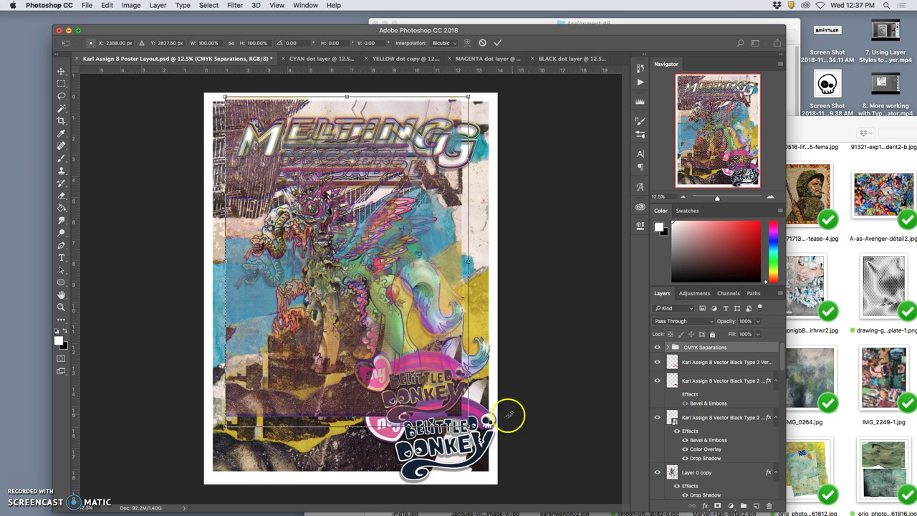
drag(468, 426, 493, 464)
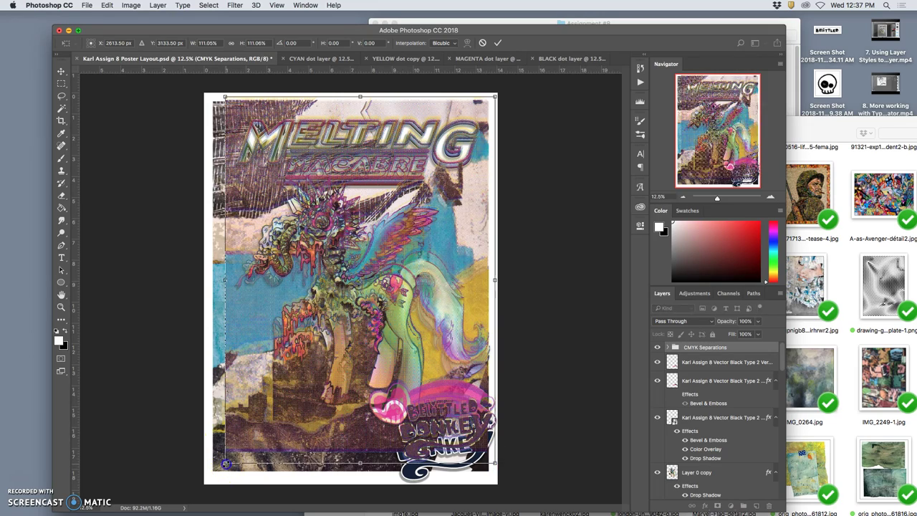
drag(226, 463, 209, 476)
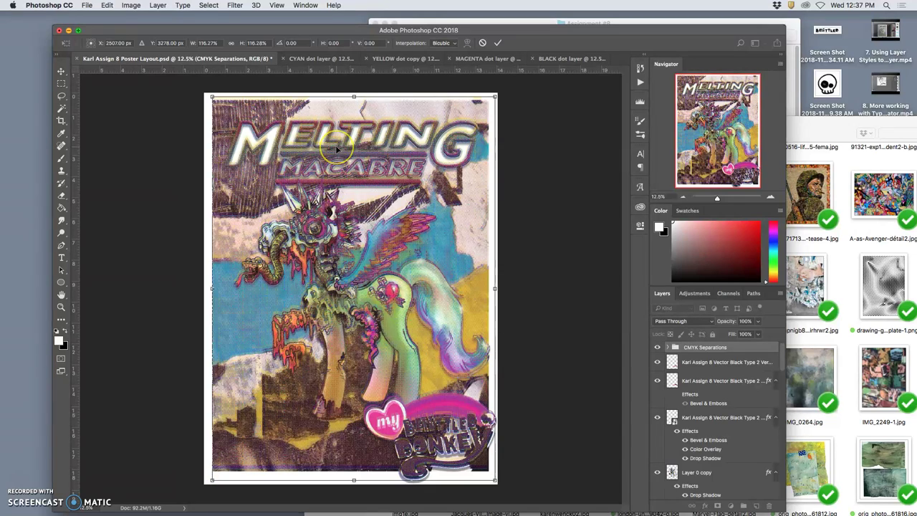
key(Down)
key(Down)
key(Down)
key(Down)
key(Down)
key(Down)
key(Down)
key(Down)
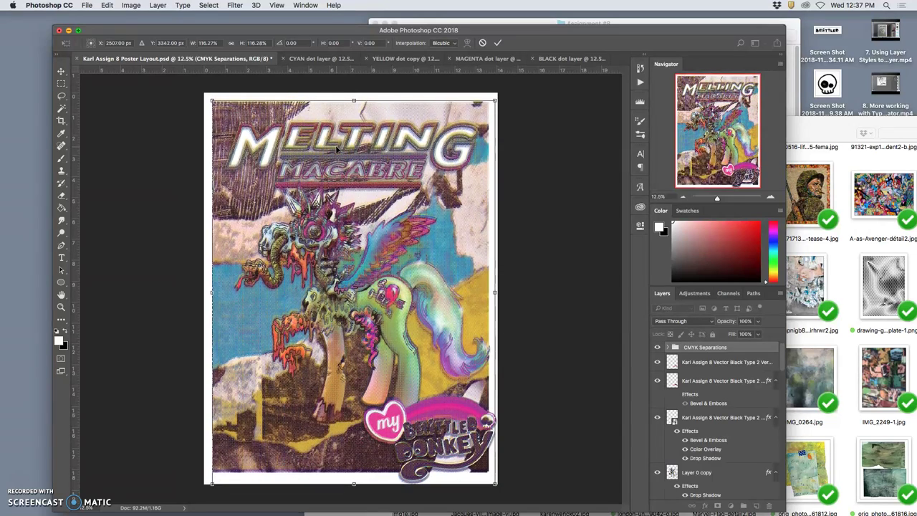
key(Up)
key(Up)
key(Up)
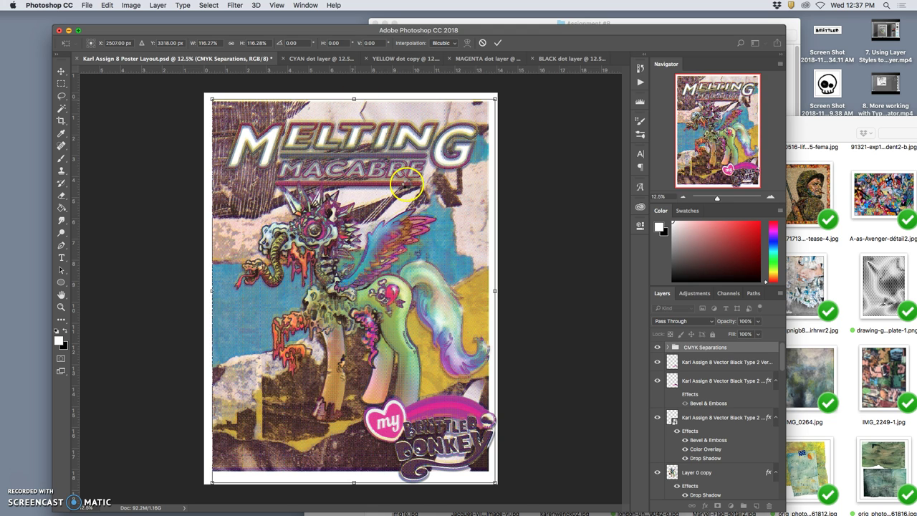
key(Return)
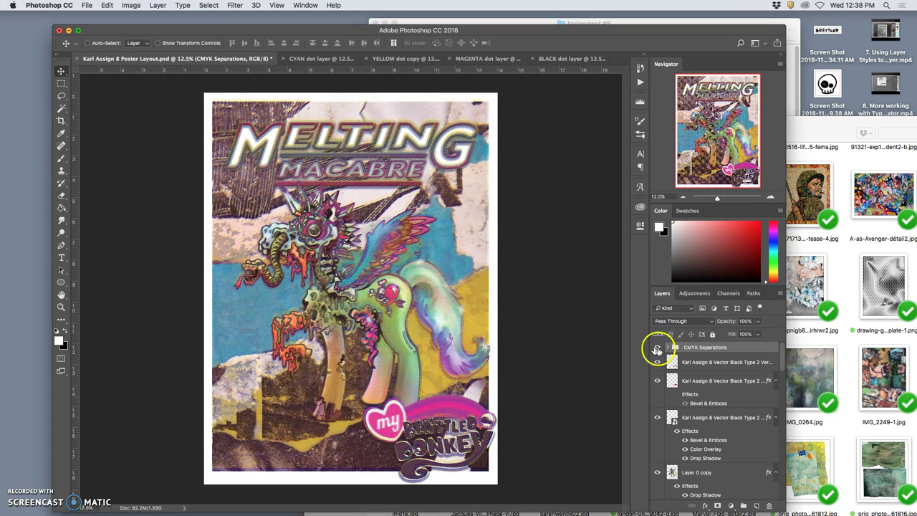
click(658, 347)
click(658, 347)
click(658, 347)
click(658, 347)
click(658, 347)
click(658, 348)
key(super+equal)
key(super+equal)
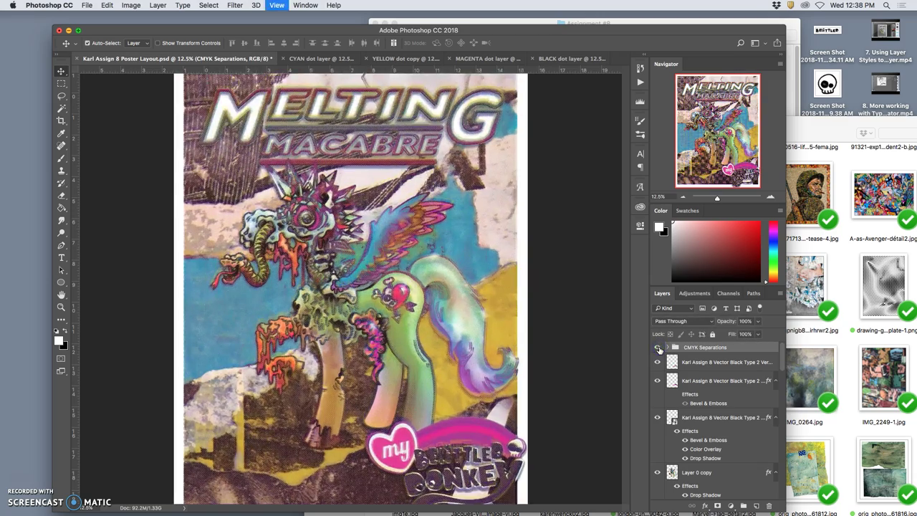
key(super+equal)
key(super+equal)
key(super+equal)
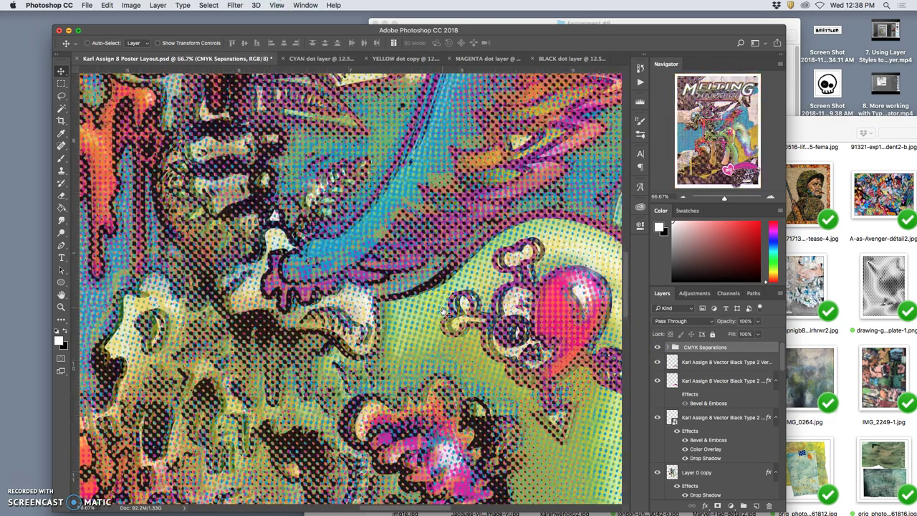
scroll(443, 312, down, 5)
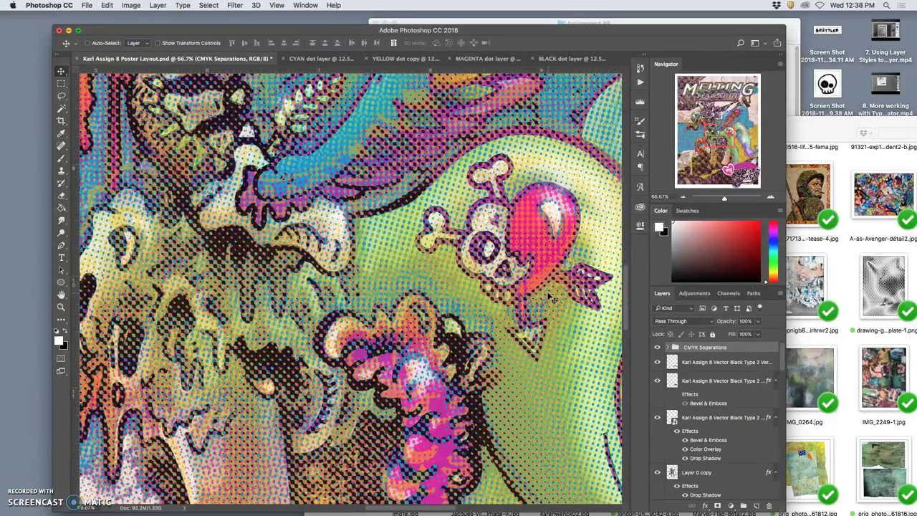
key(super+0)
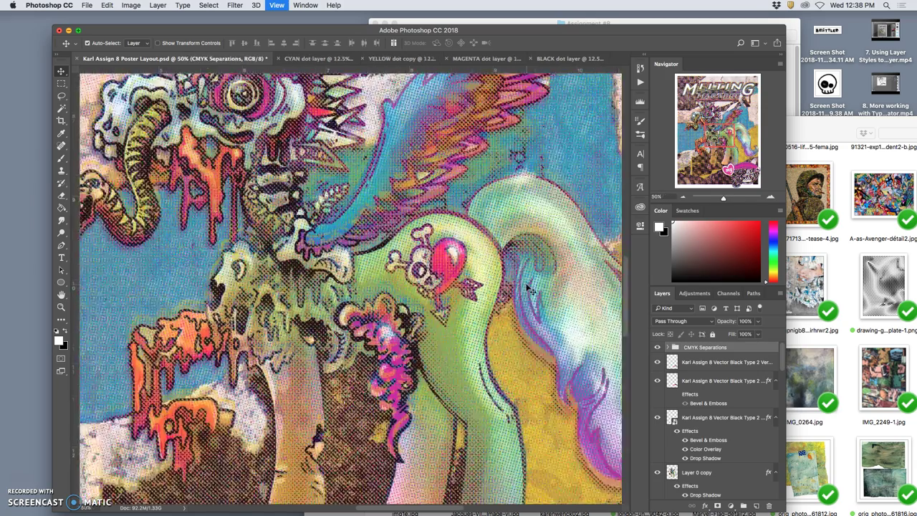
key(super+minus)
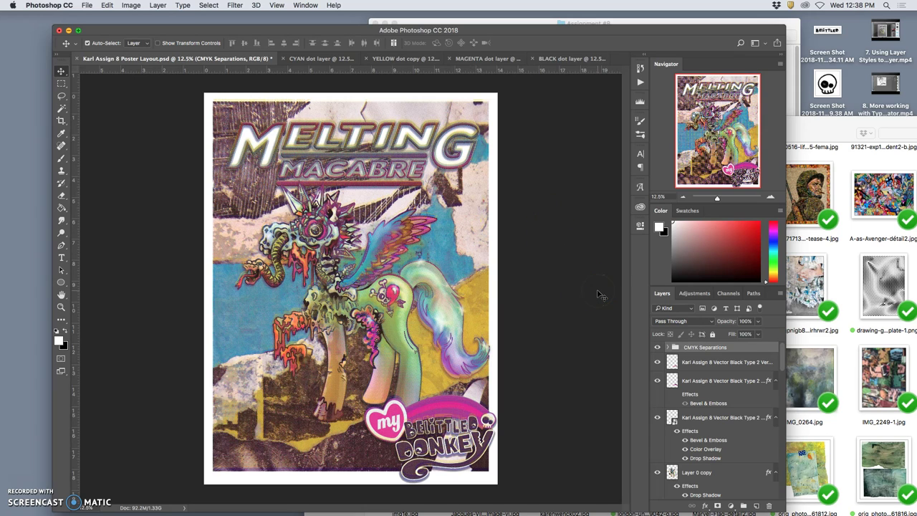
Step: Send the CMYK Separations group down to the bottom of the layer stack with Cmd+[
key(super+bracketleft)
key(super+bracketleft)
key(super+bracketleft)
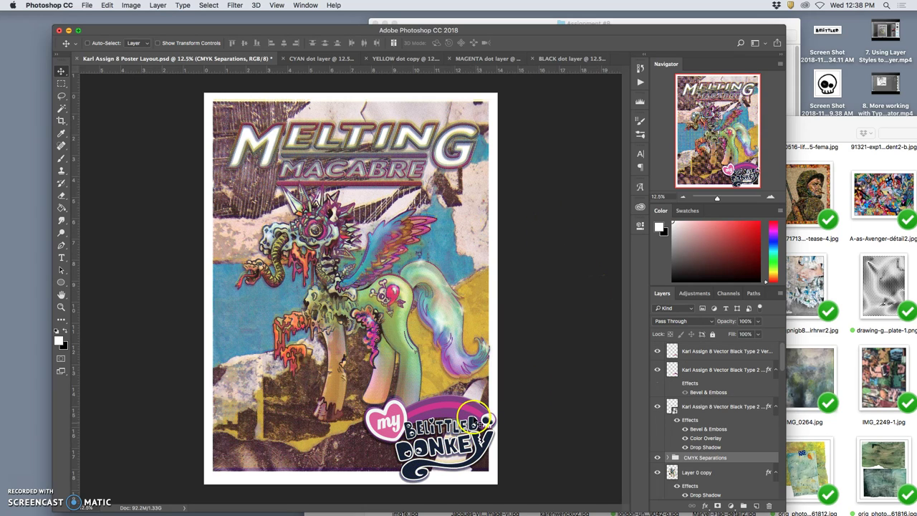
key(super)
key(super+bracketleft)
key(super+bracketleft)
key(super+bracketleft)
key(super+bracketleft)
key(super+bracketleft)
key(super+bracketleft)
key(super+bracketleft)
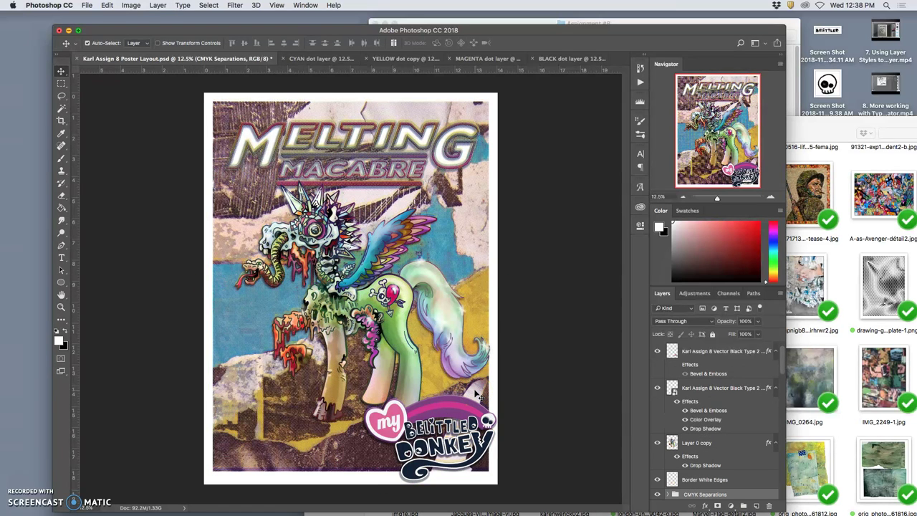
key(super+bracketleft)
key(super+bracketleft)
key(super+bracketleft)
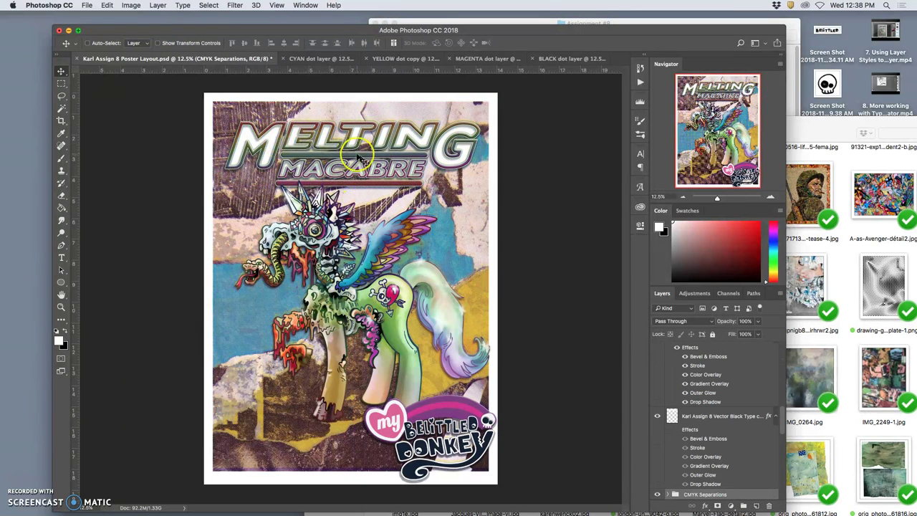
Step: Inspect the halftone at 50%, expand the group, select Layer 2, and zoom out to the whole poster
key(super+equal)
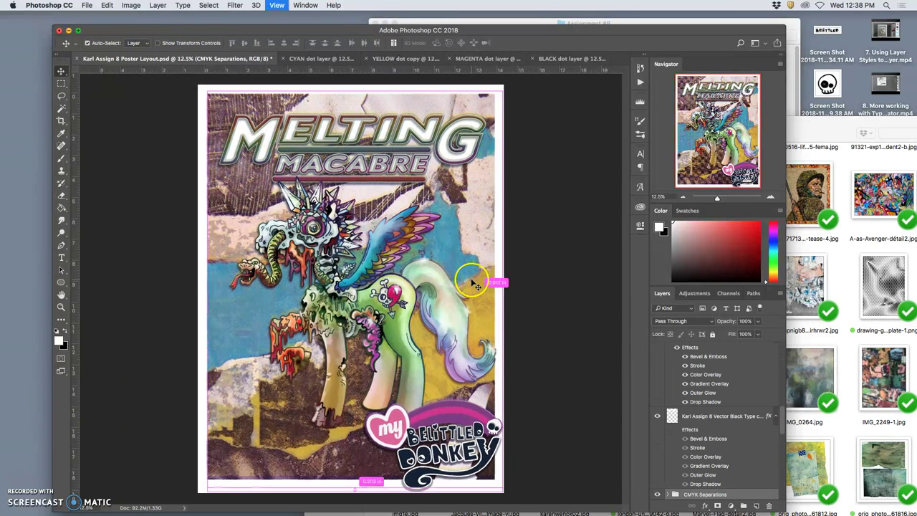
key(super+equal)
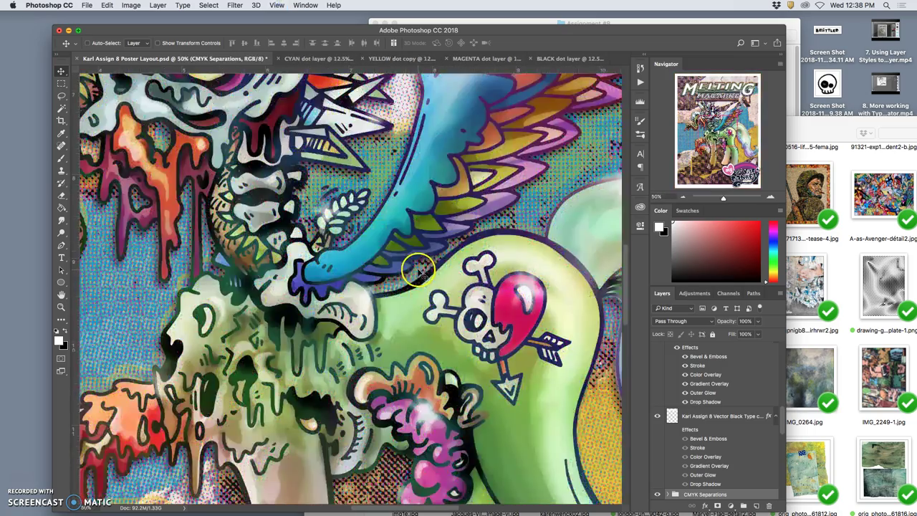
scroll(423, 276, left, 10)
scroll(423, 274, up, 5)
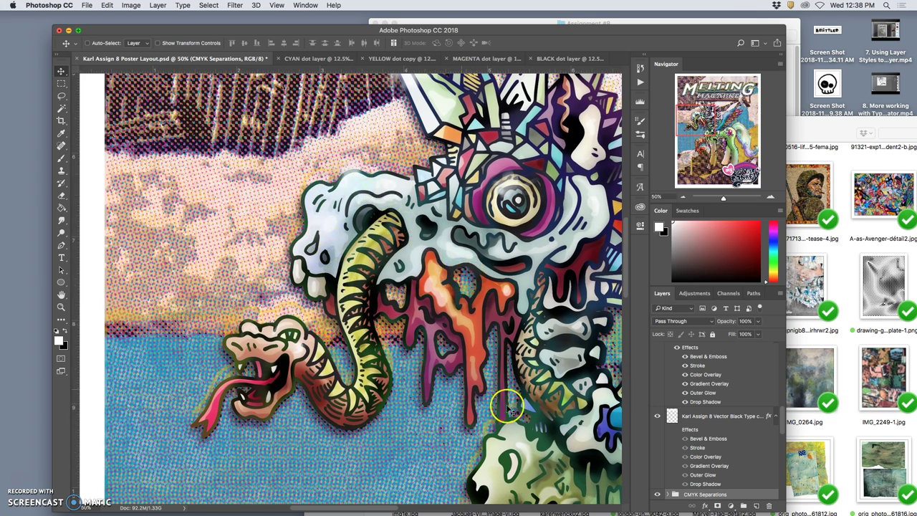
scroll(737, 474, down, 3)
click(668, 411)
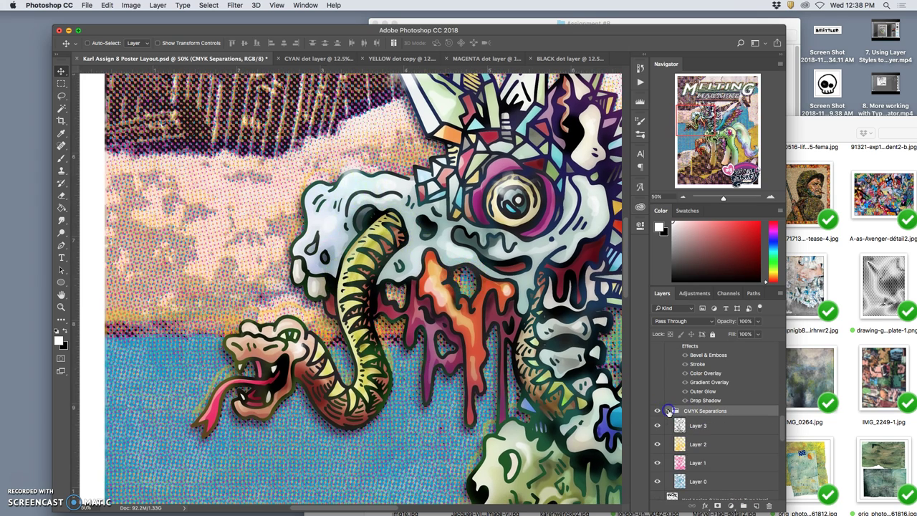
click(693, 437)
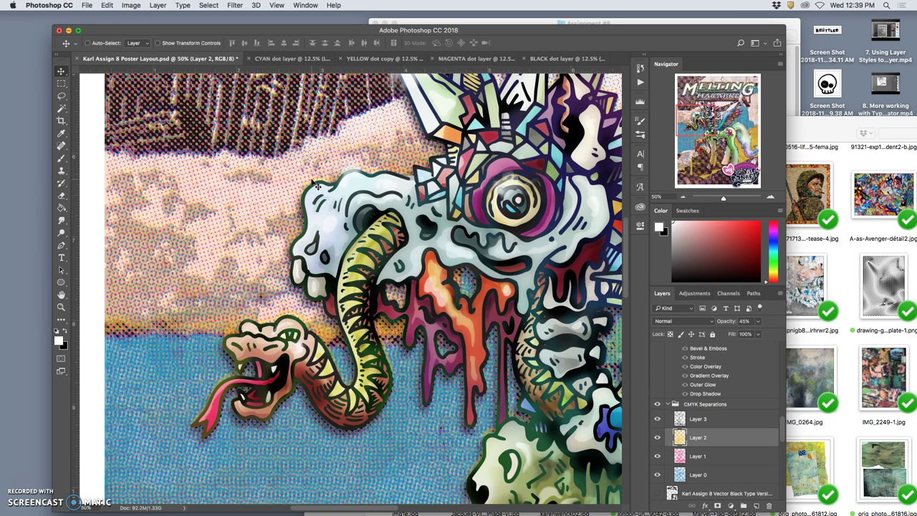
key(super+minus)
key(super+minus)
key(super+minus)
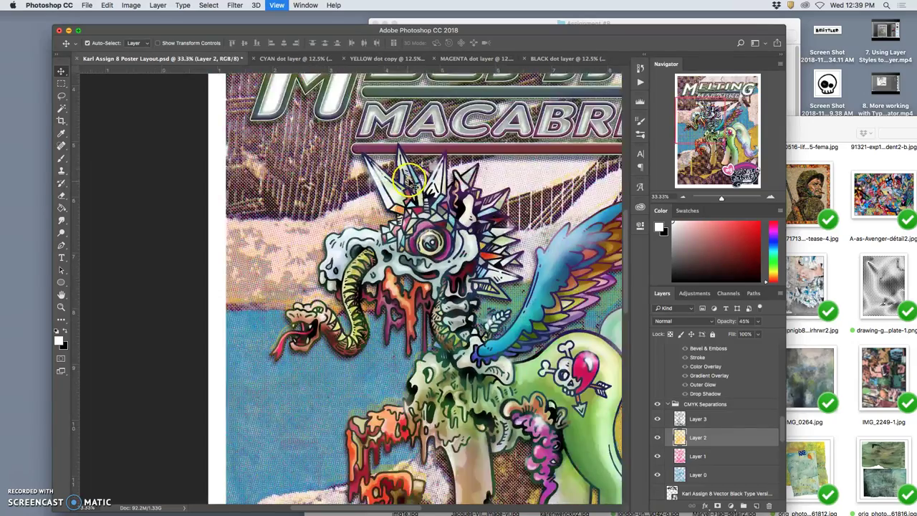
key(super+minus)
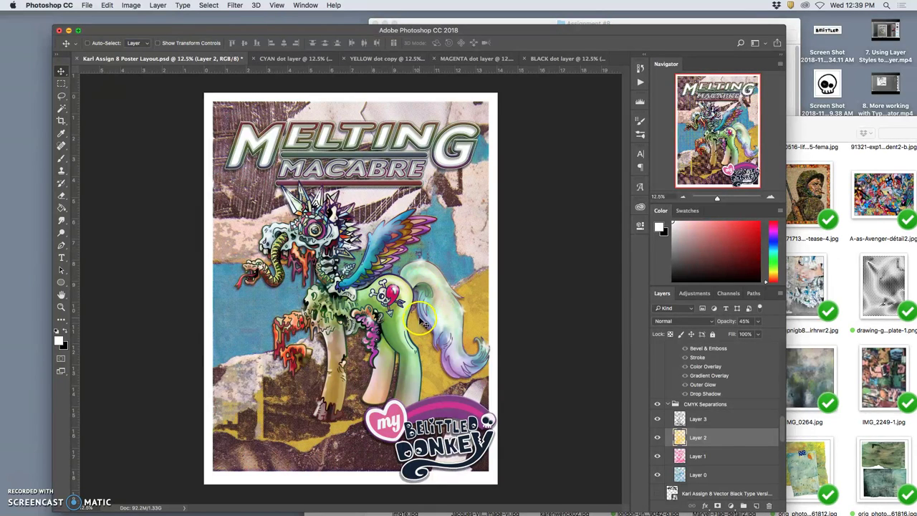
Step: Rename the CMYK Separations group to 'OVERALL CMYK Separations'
click(669, 404)
click(682, 404)
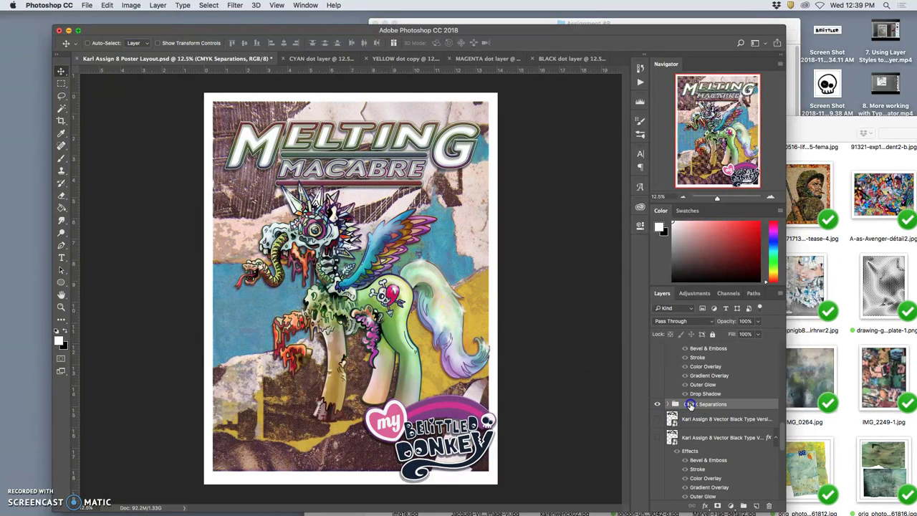
double_click(687, 404)
text(OVERALL)
click(593, 333)
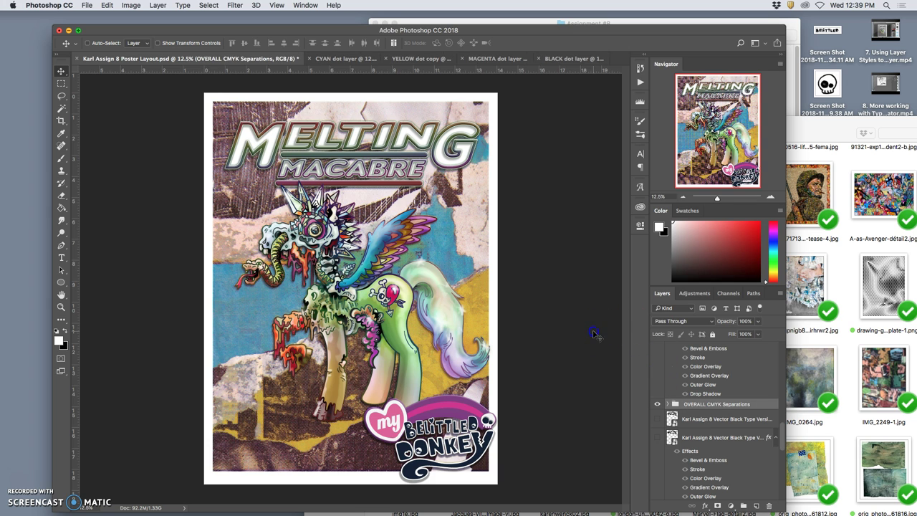
Step: Close the CYAN, BLACK, MAGENTA and YELLOW dot documents without saving changes
click(312, 58)
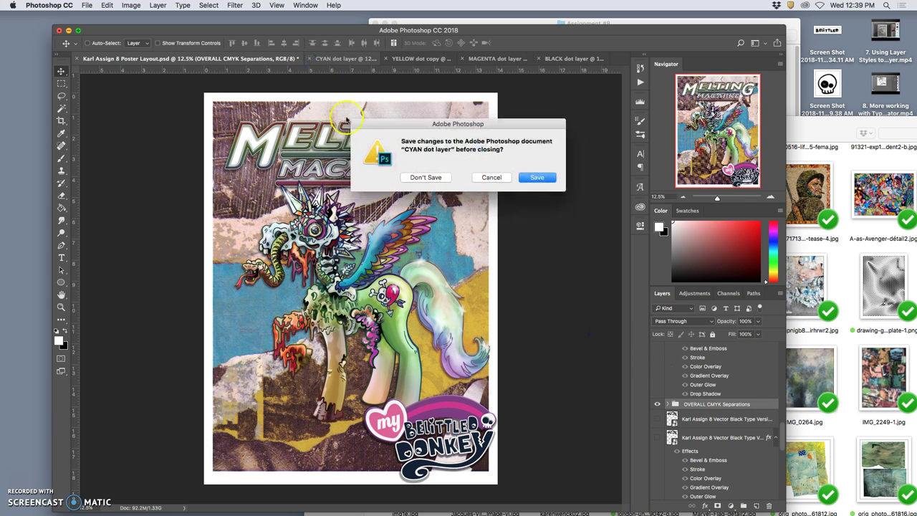
click(423, 177)
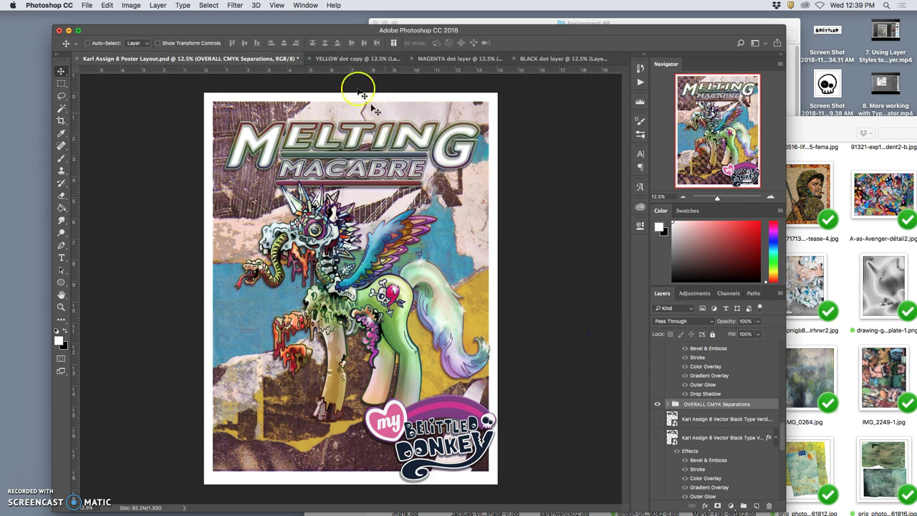
click(312, 60)
click(414, 58)
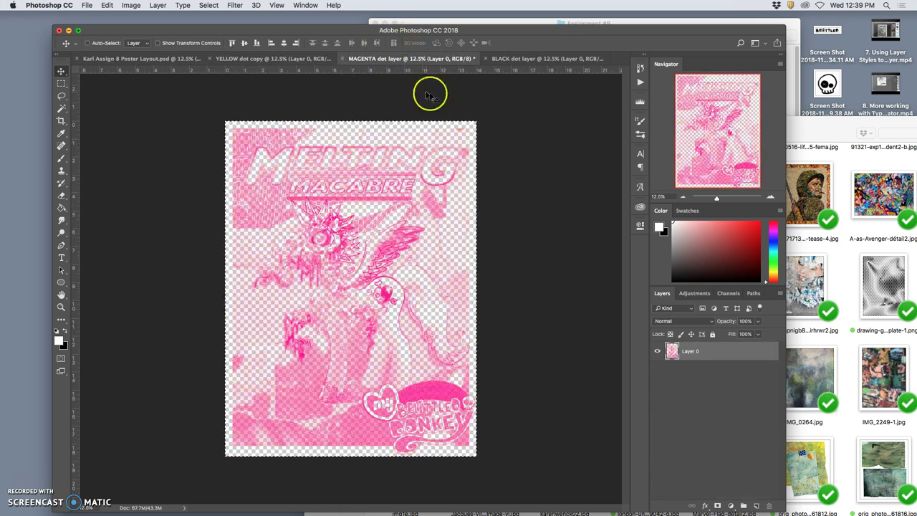
click(526, 58)
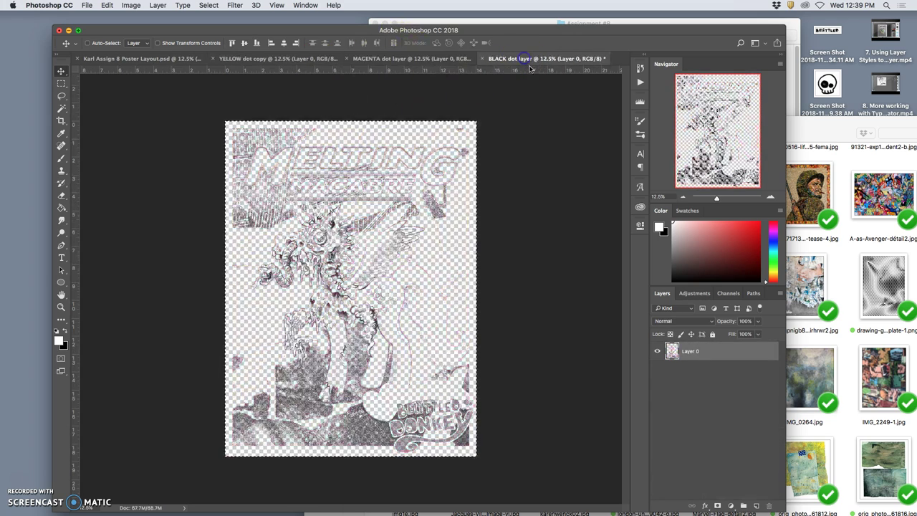
click(481, 60)
click(422, 178)
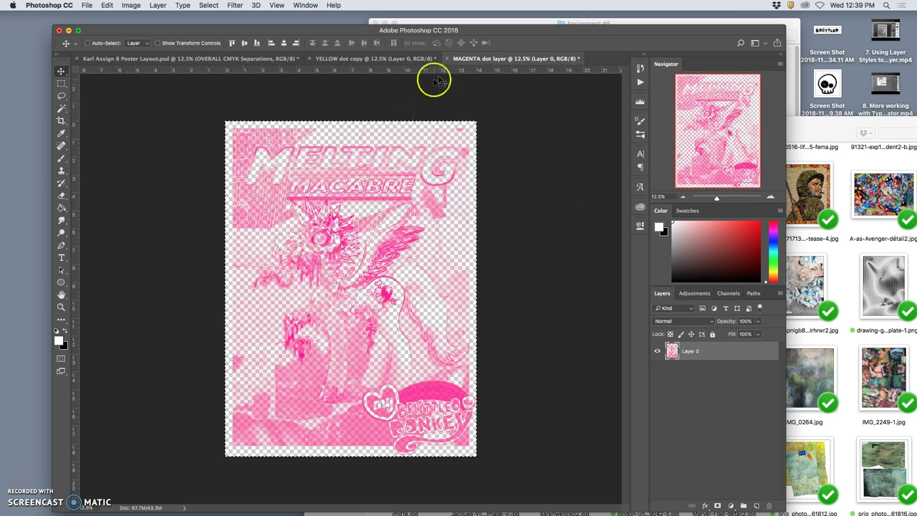
click(446, 58)
click(423, 178)
click(311, 59)
click(424, 179)
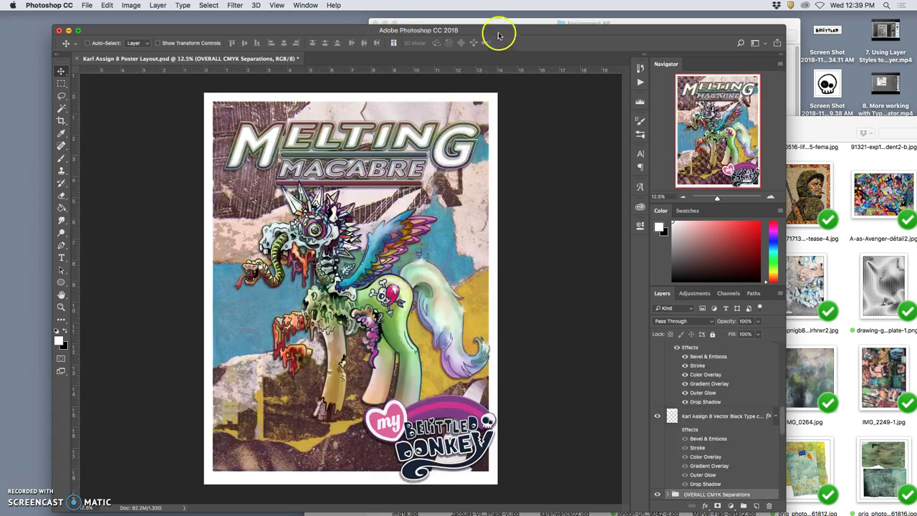
Step: Close the CMYK combined dot layers document, discarding its changes
drag(500, 34, 285, 111)
click(489, 143)
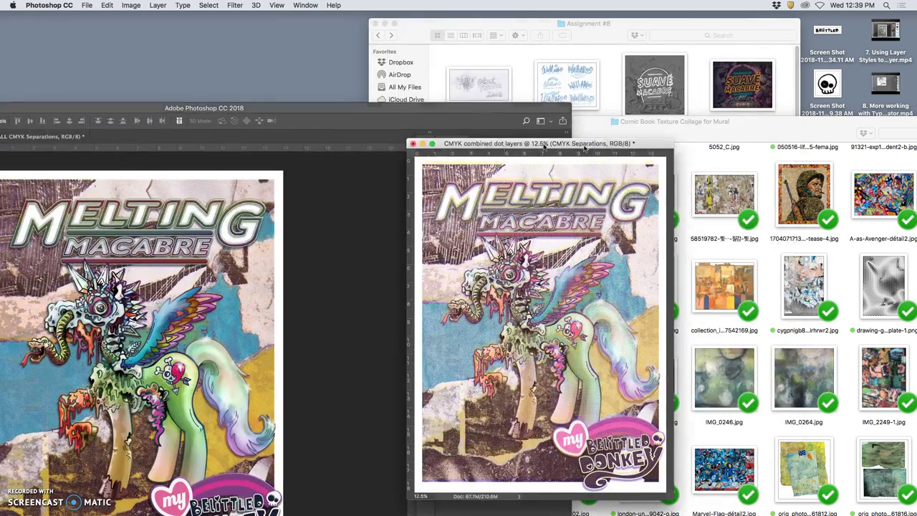
click(414, 144)
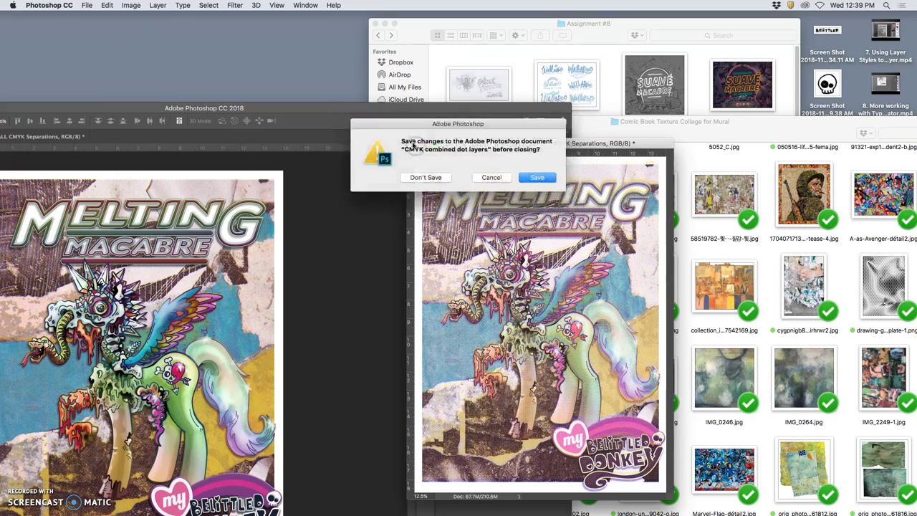
click(422, 177)
Step: Save the poster layout document with Cmd+S
drag(381, 108, 551, 16)
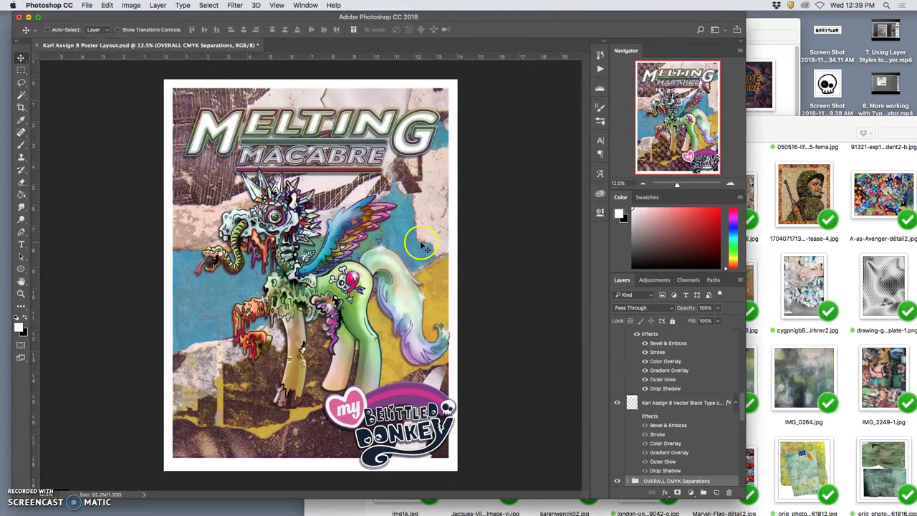
key(super+s)
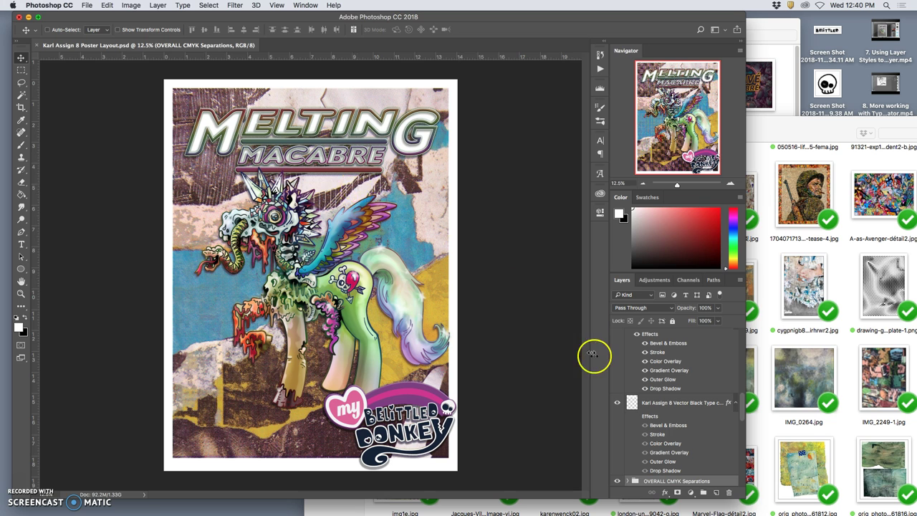
scroll(674, 434, down, 3)
Step: Lasso a patch of Layer 3's dots near the pony's legs and copy it to a new layer
click(627, 411)
click(627, 412)
click(665, 425)
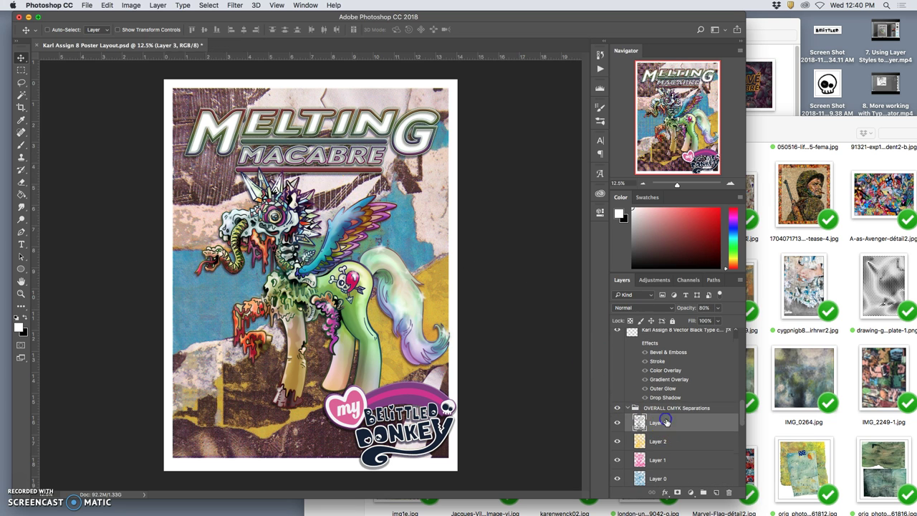
click(21, 83)
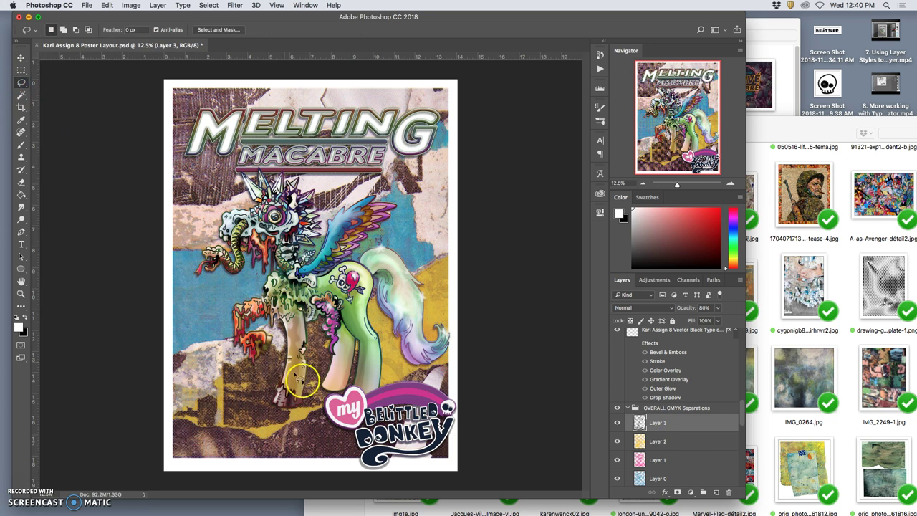
mouse_move(323, 378)
mouse_down()
mouse_move(271, 376)
mouse_move(223, 388)
mouse_up()
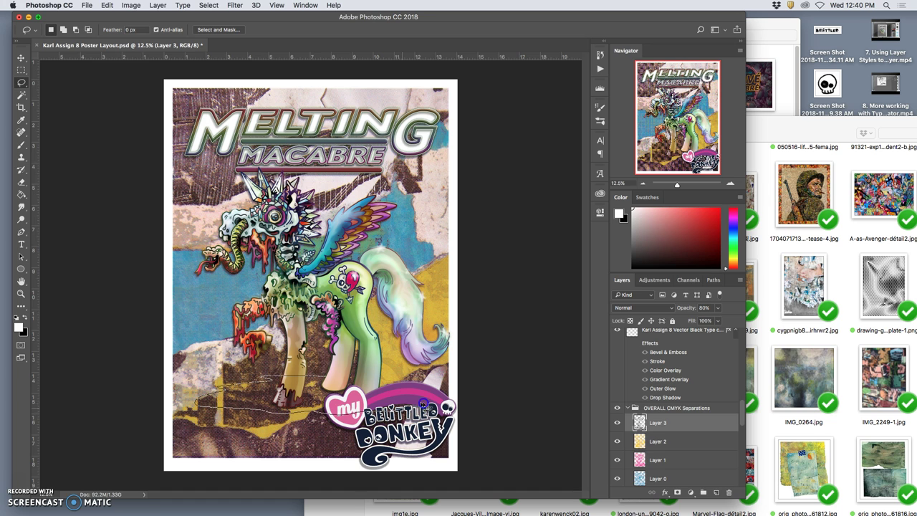
drag(363, 378, 362, 378)
key(super+j)
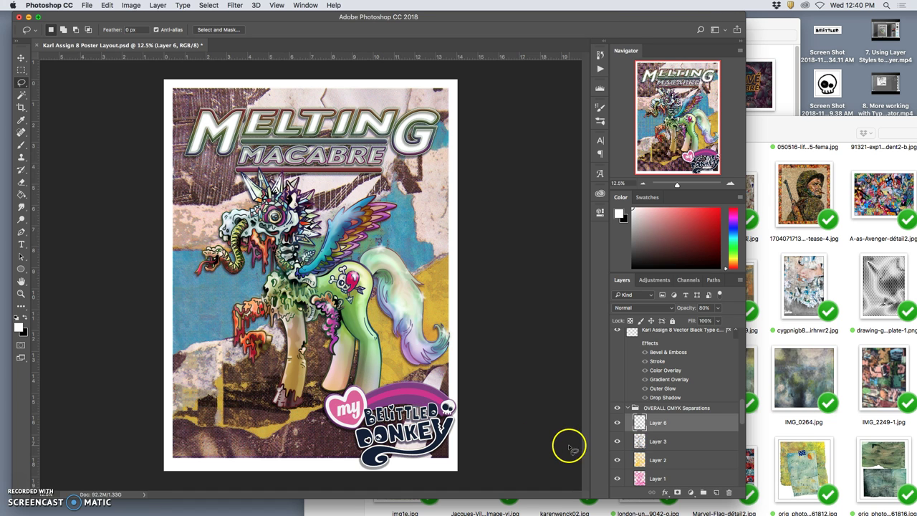
Step: Move Layer 6 above the separations group, duplicate it, and delete the extra copies
scroll(273, 429, up, 3)
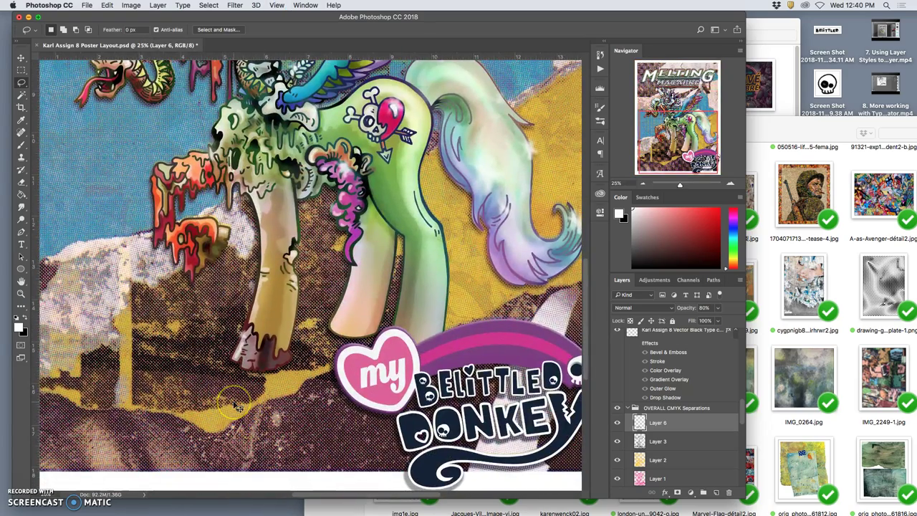
key(super+bracketright)
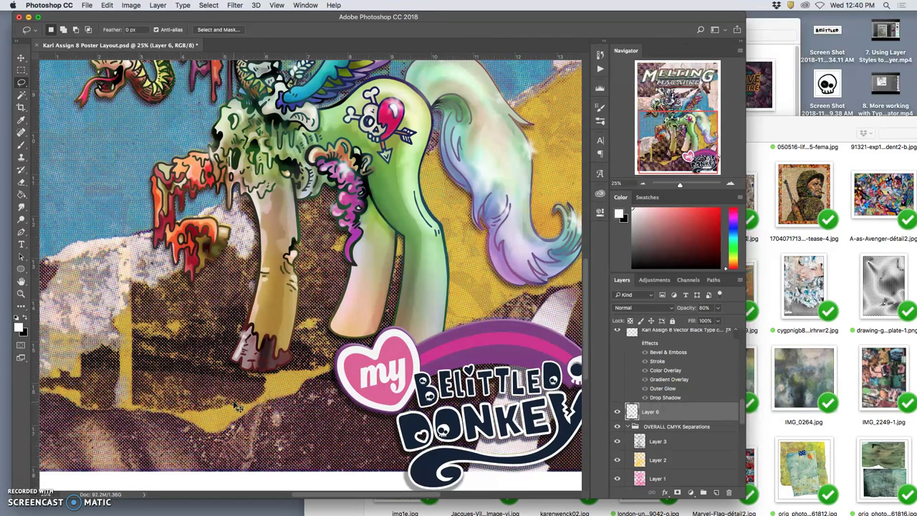
key(super+j)
key(super+j)
key(super+j)
key(super+j)
key(super+j)
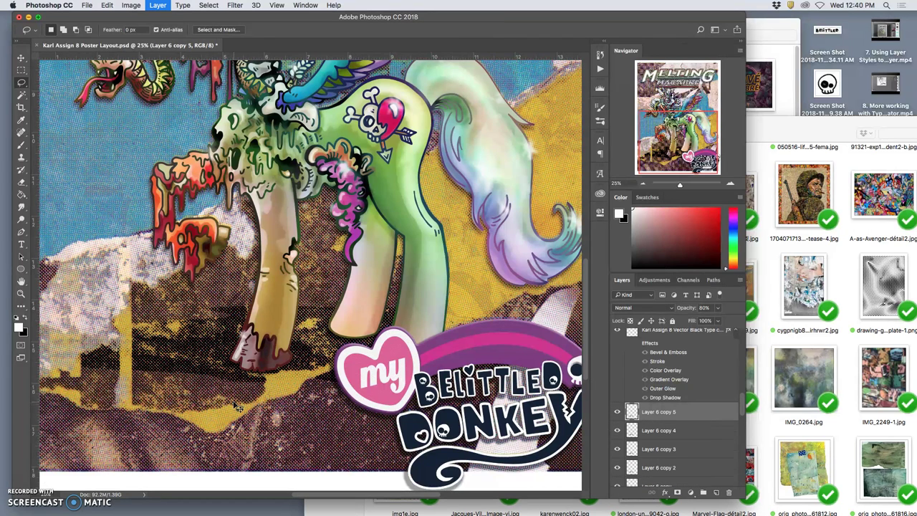
key(super+j)
key(super+j)
key(super+j)
key(super+j)
key(super+minus)
key(super+minus)
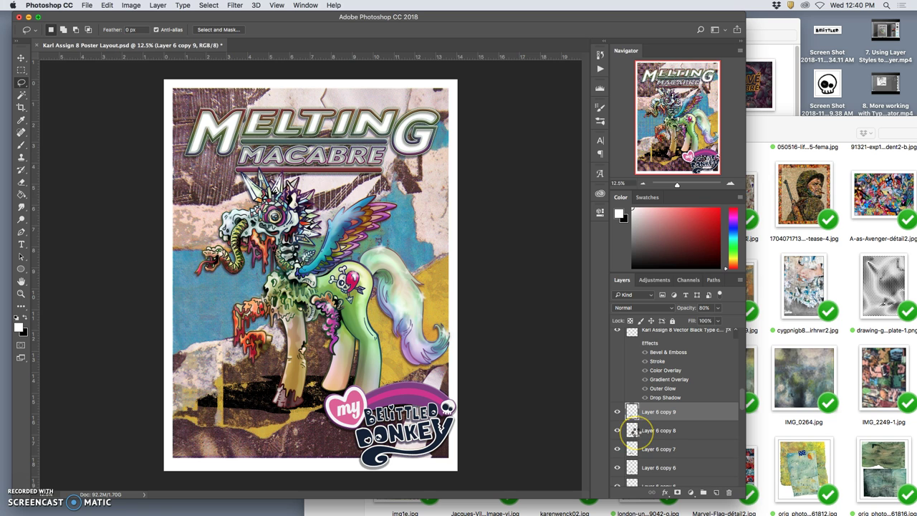
key(BackSpace)
key(BackSpace)
key(BackSpace)
key(BackSpace)
key(BackSpace)
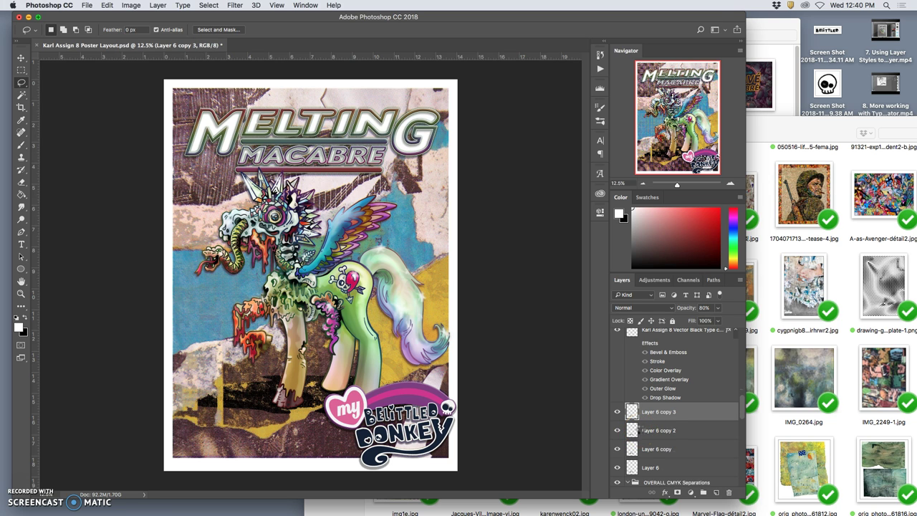
key(BackSpace)
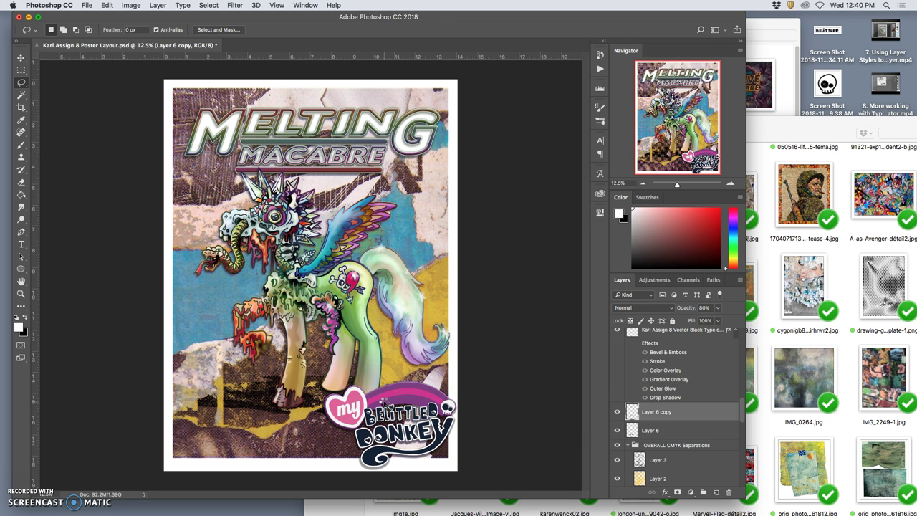
key(super+plus)
key(super+plus)
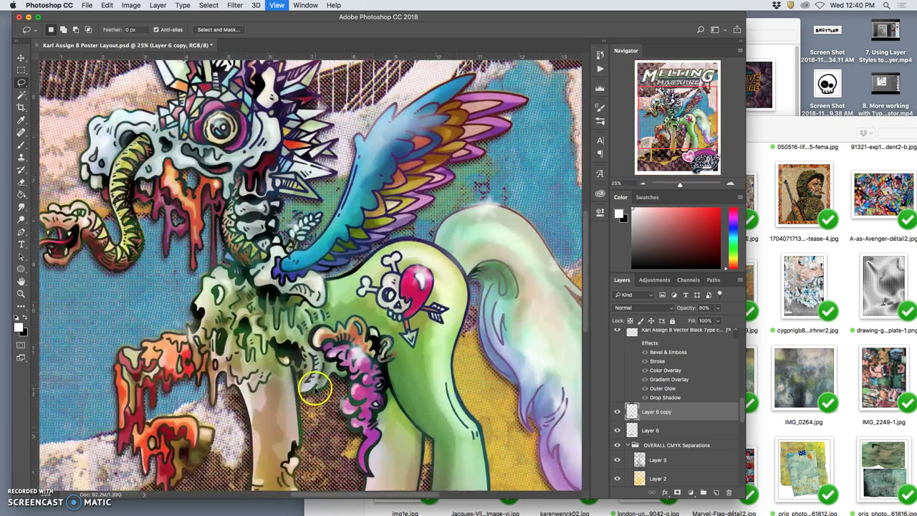
key(super+plus)
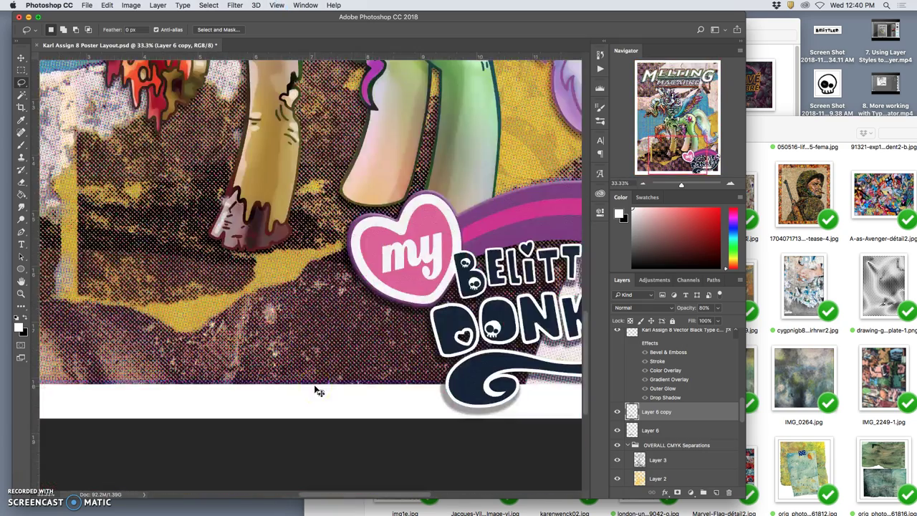
key(super+plus)
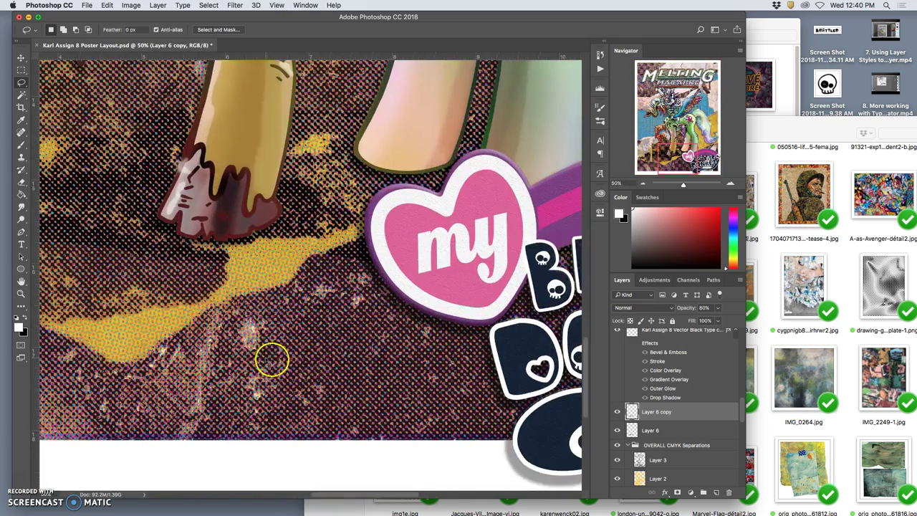
click(695, 445)
click(717, 308)
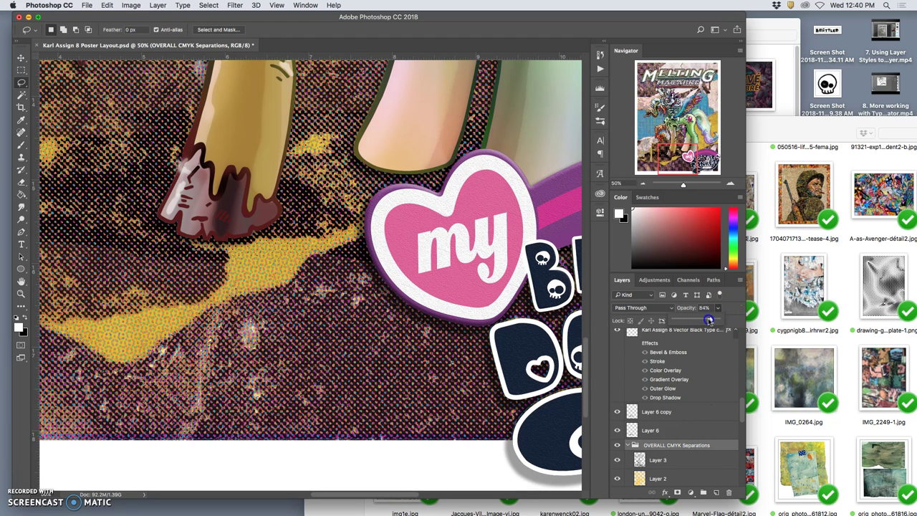
drag(706, 320, 700, 320)
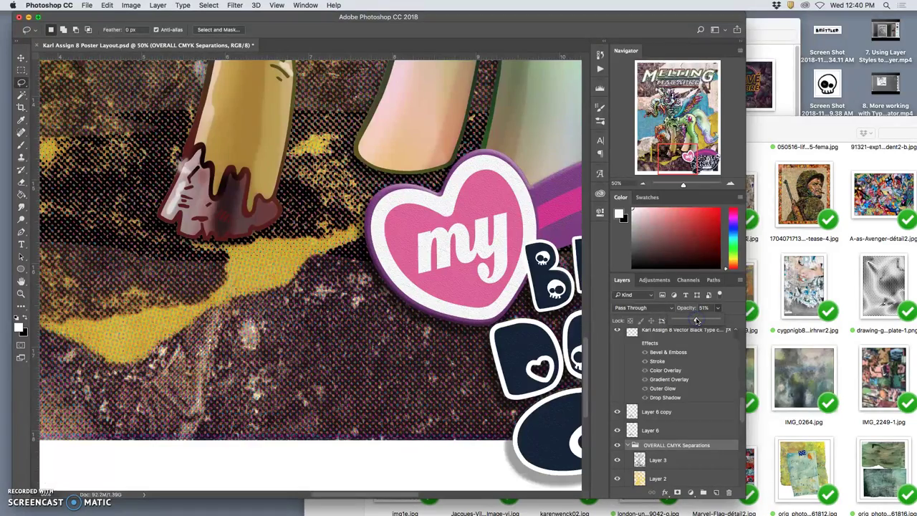
key(super+minus)
key(super+minus)
key(super+minus)
key(super+minus)
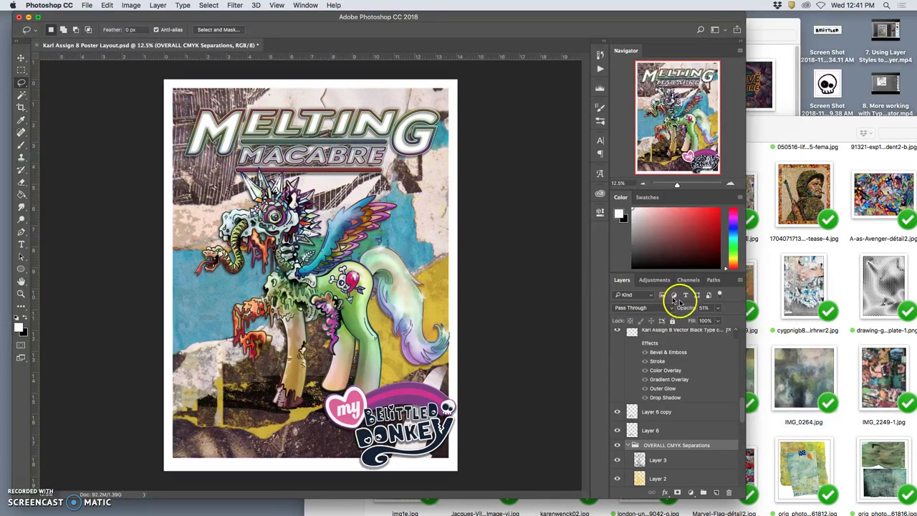
click(717, 308)
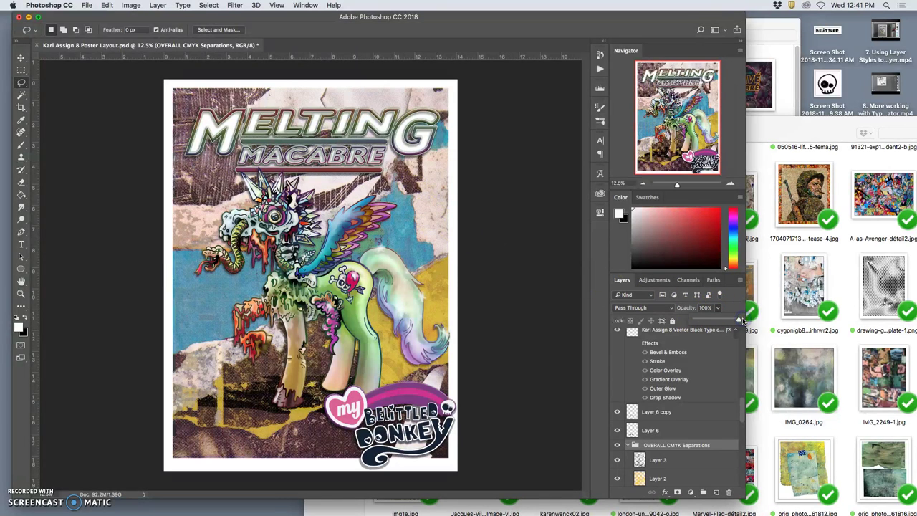
click(741, 320)
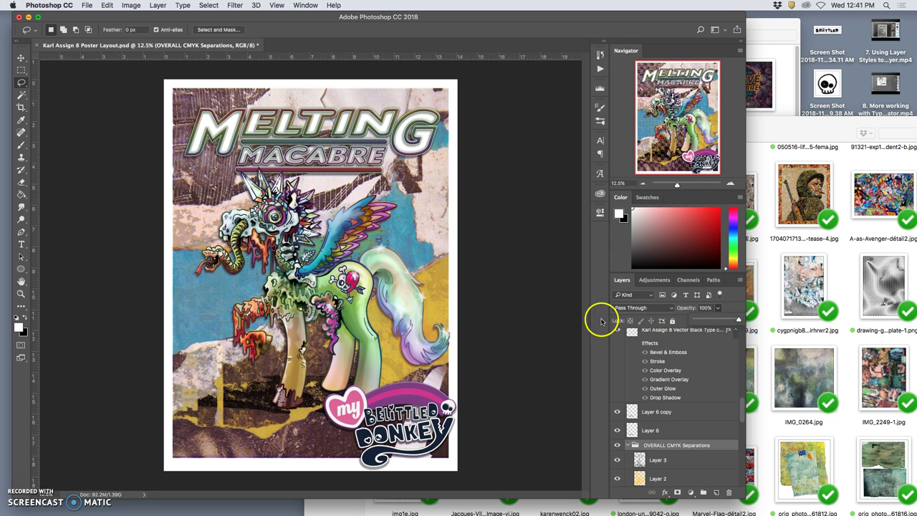
scroll(671, 406, down, 5)
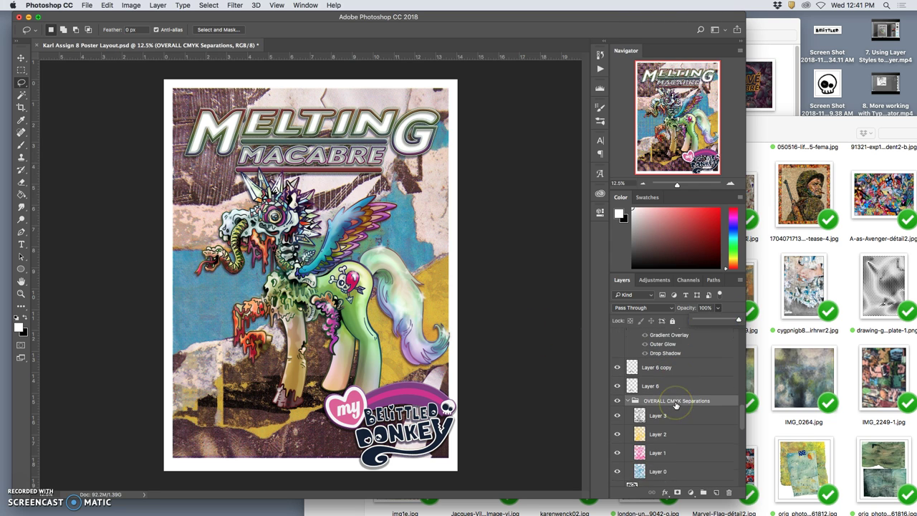
drag(676, 405, 738, 319)
drag(616, 338, 618, 456)
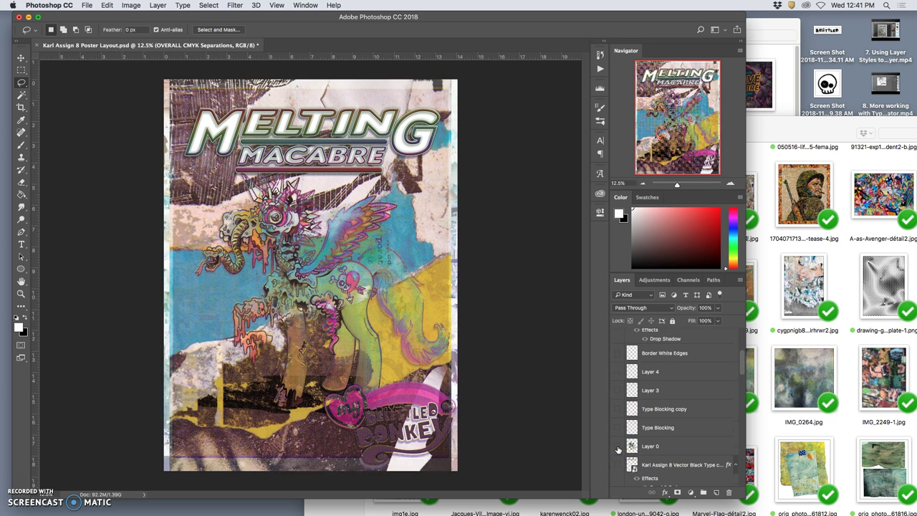
scroll(619, 448, up, 5)
click(617, 447)
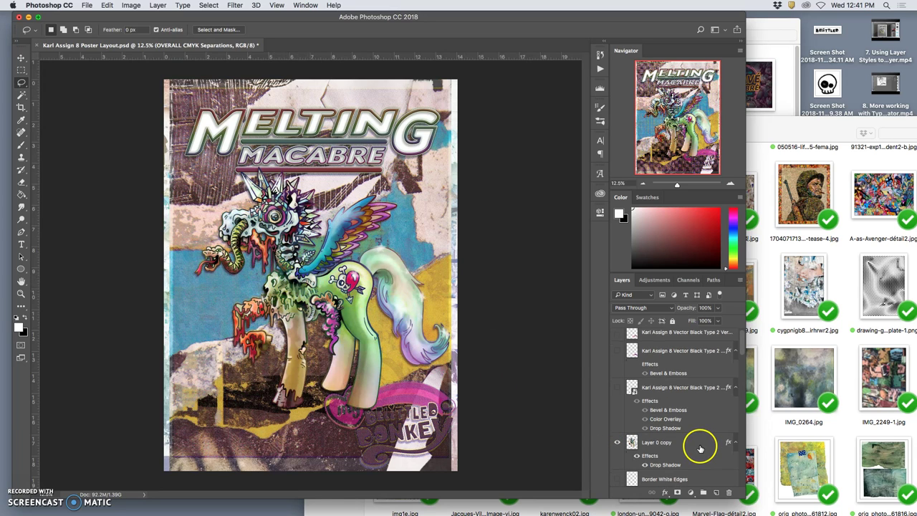
scroll(695, 442, down, 5)
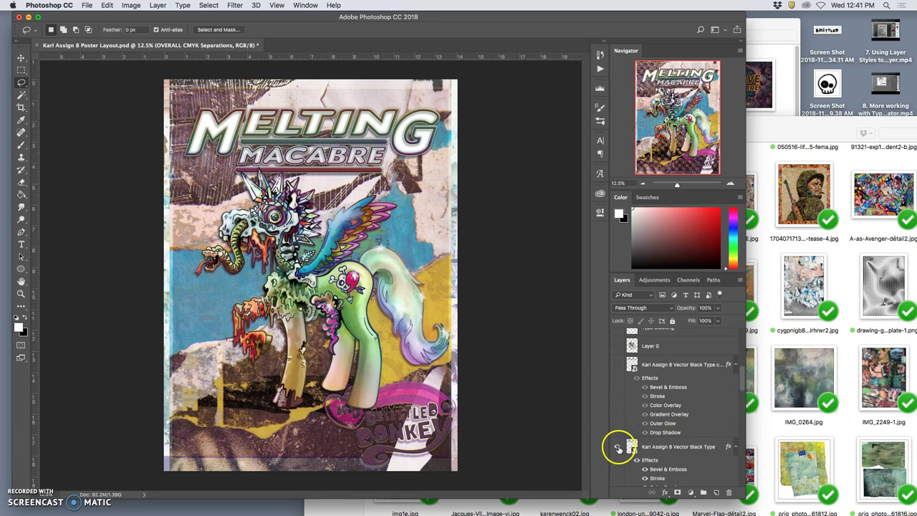
click(617, 448)
click(618, 448)
click(617, 448)
click(617, 448)
scroll(621, 447, down, 3)
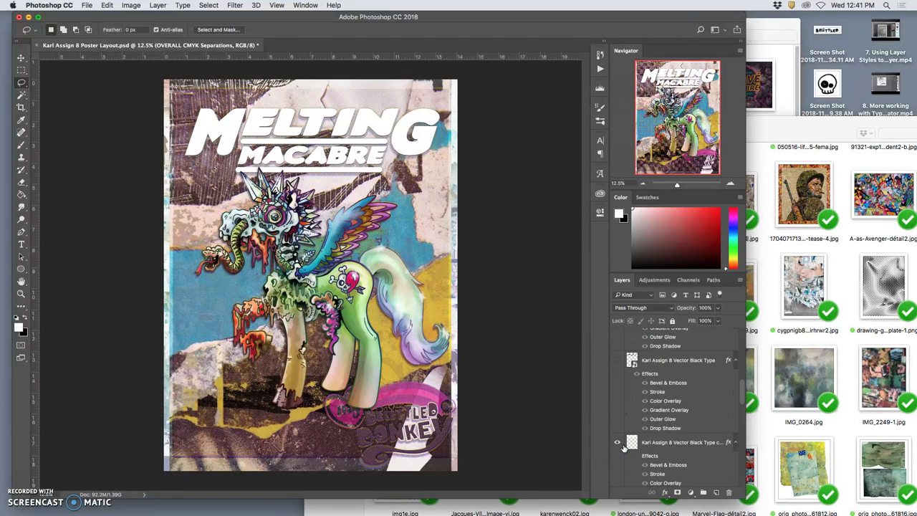
click(620, 437)
scroll(623, 448, down, 2)
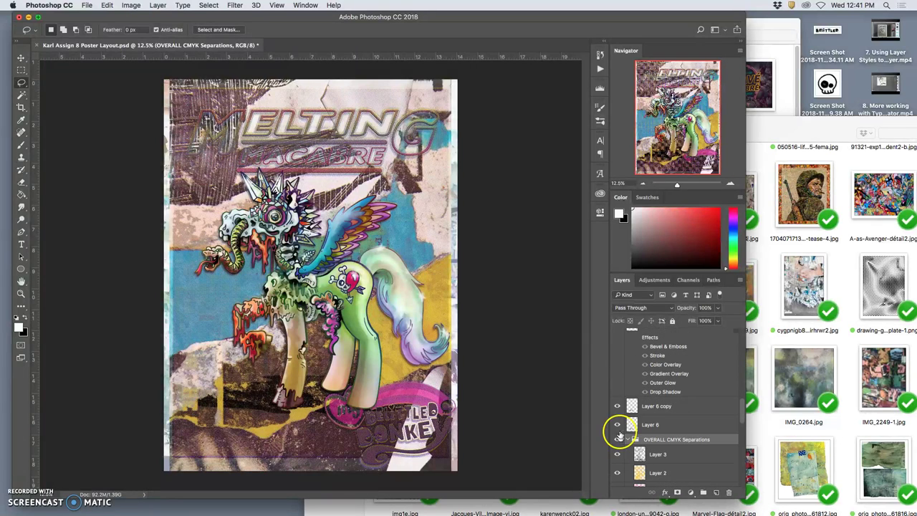
click(617, 425)
click(617, 425)
click(616, 440)
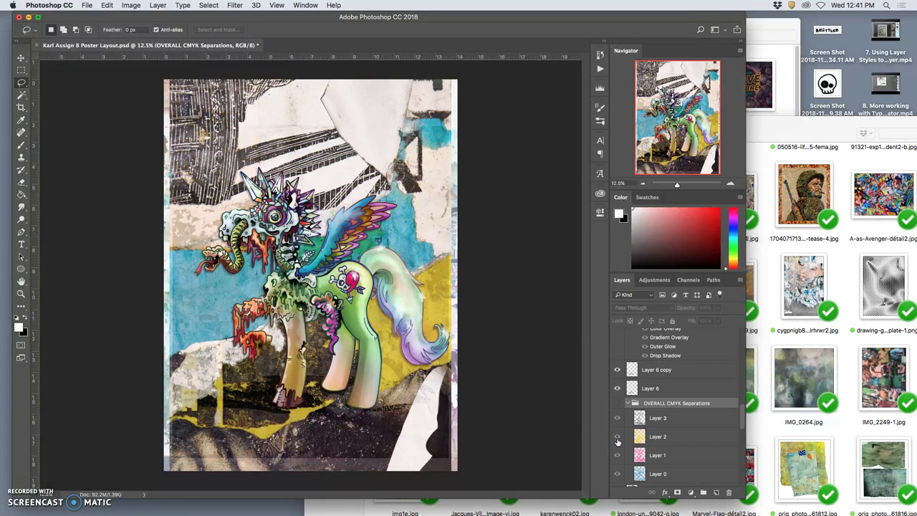
scroll(617, 442, down, 2)
click(627, 368)
scroll(634, 428, down, 5)
click(617, 389)
click(617, 408)
scroll(620, 433, down, 3)
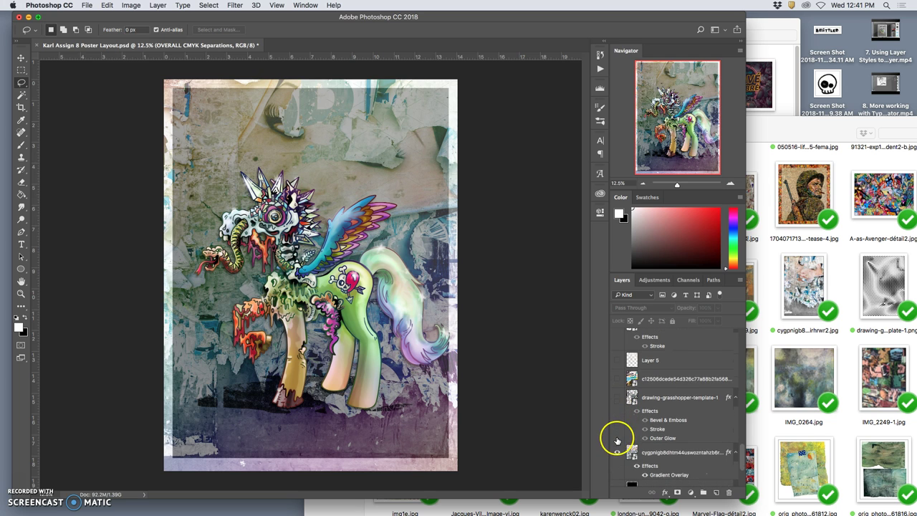
click(617, 438)
scroll(621, 445, down, 1)
click(619, 452)
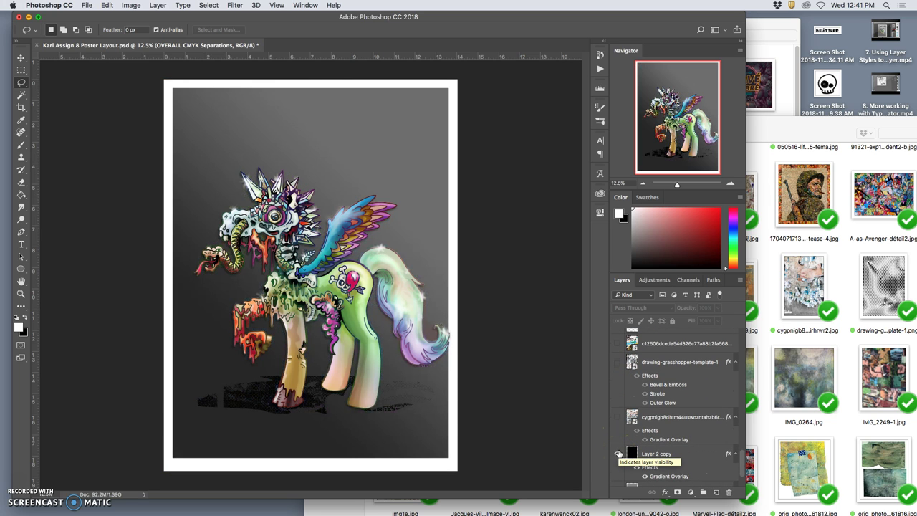
click(618, 453)
scroll(621, 453, down, 2)
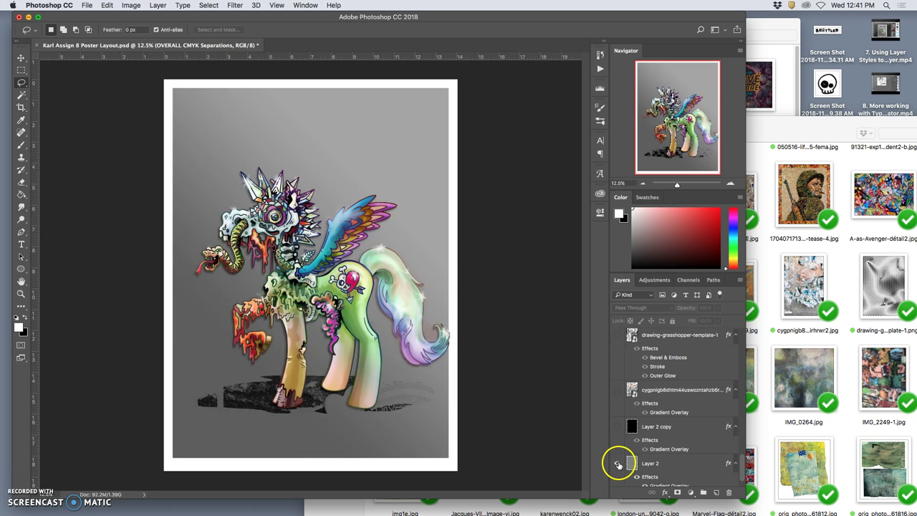
click(617, 442)
click(617, 477)
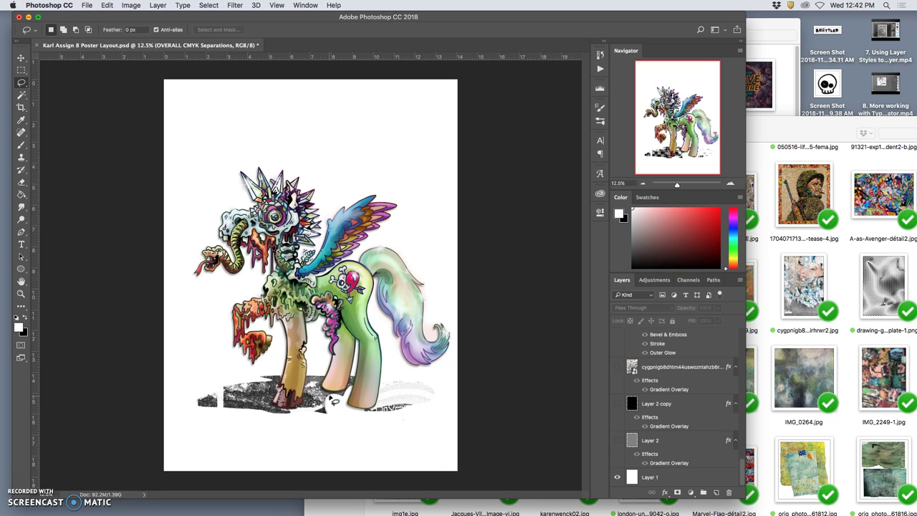
Step: Play the CMYK FULL RUN action, choosing Merge at every mode-change prompt
click(600, 69)
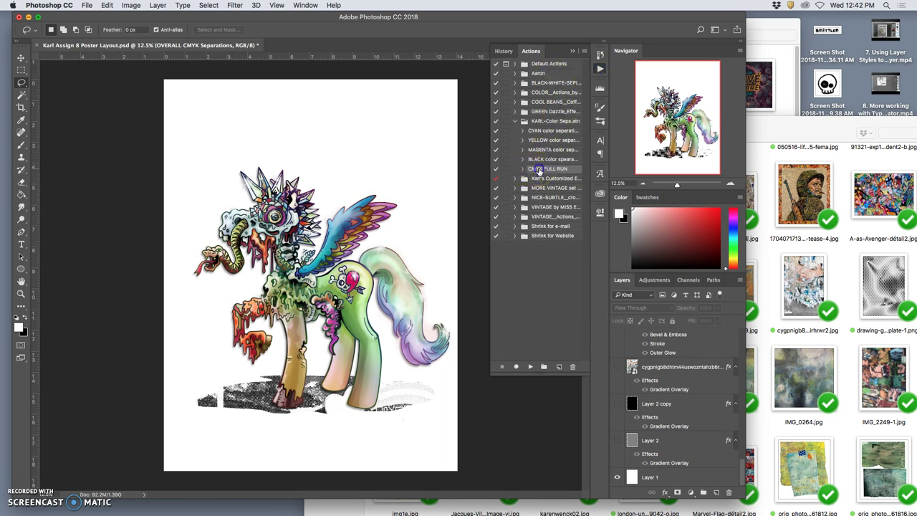
click(530, 368)
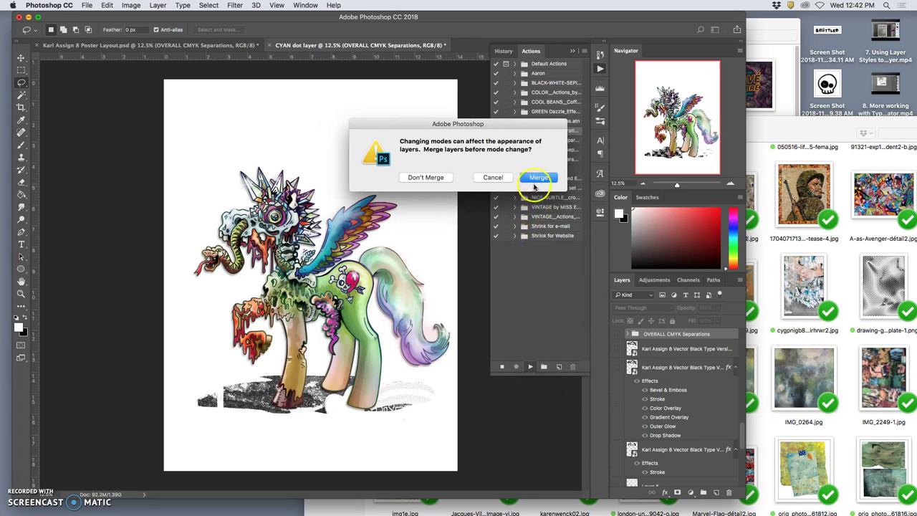
click(537, 178)
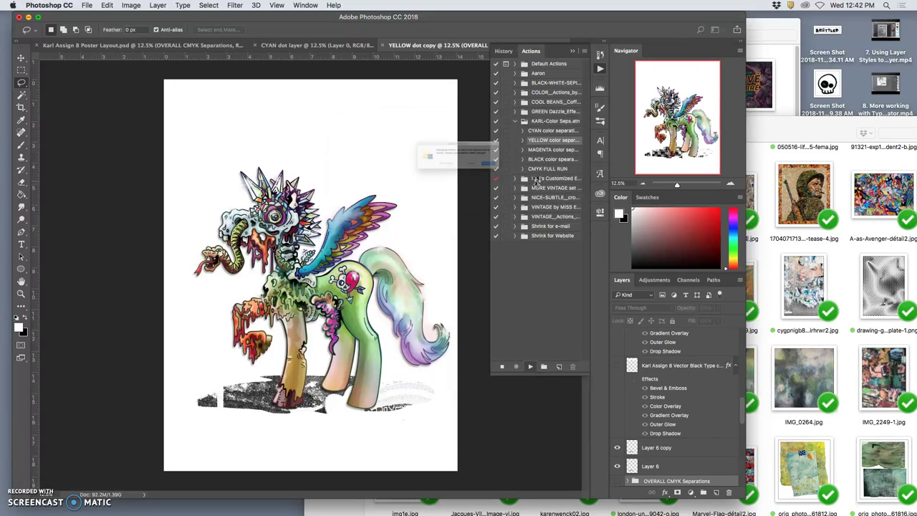
click(534, 179)
click(537, 179)
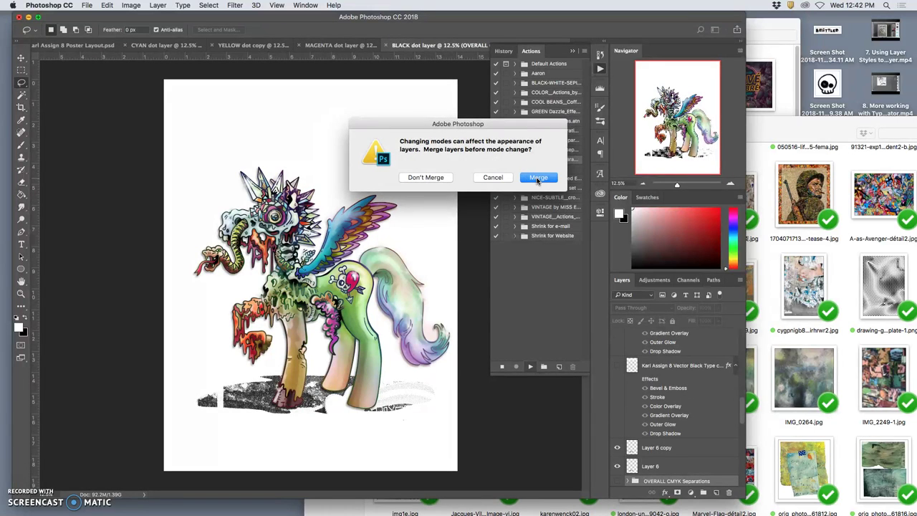
drag(538, 181, 519, 370)
drag(521, 367, 542, 181)
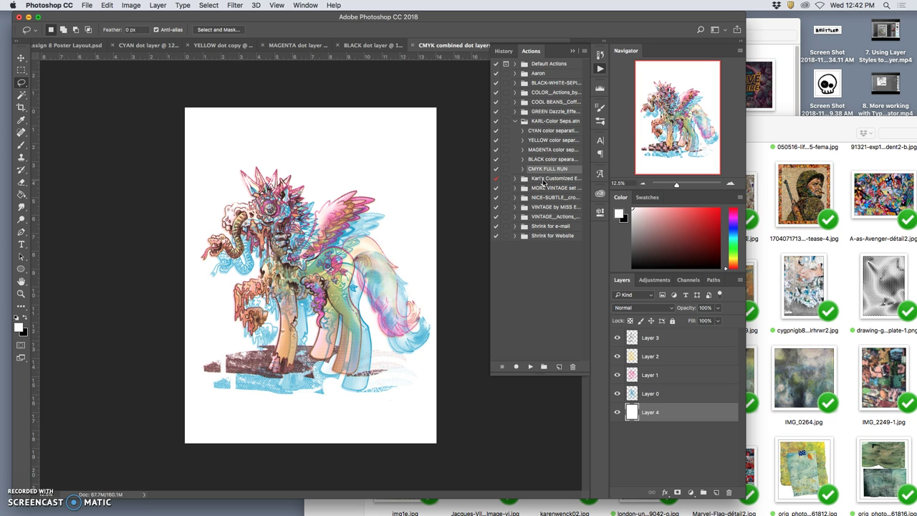
Step: Offset the magenta Layer 1, yellow Layer 2 and black Layer 3 slightly using the Move tool
drag(594, 382, 656, 397)
click(656, 397)
click(22, 57)
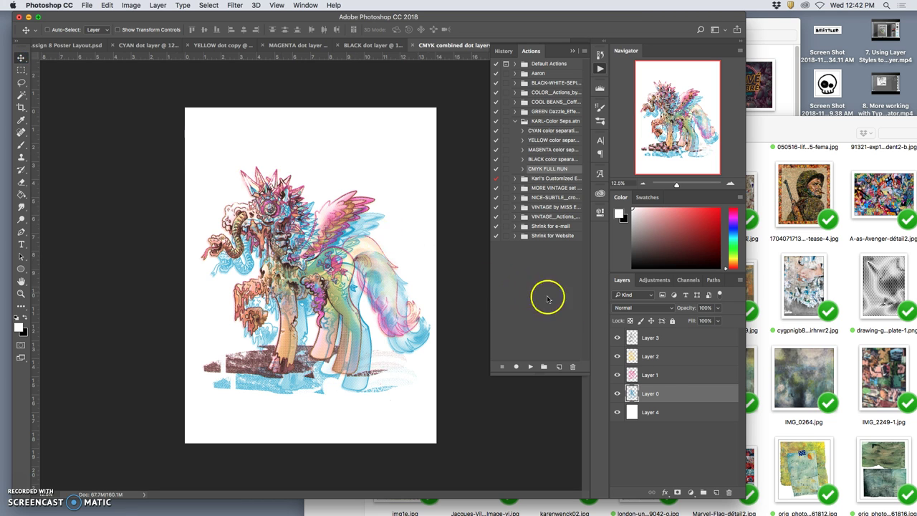
click(648, 373)
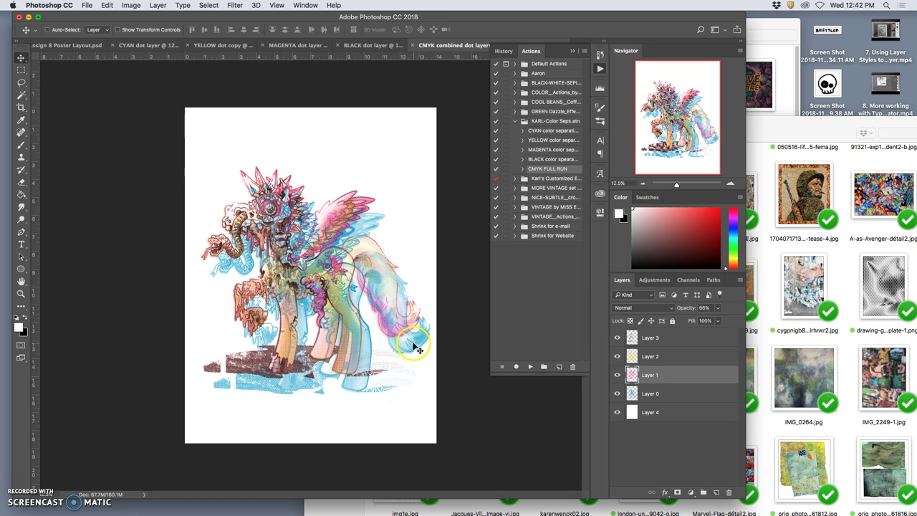
drag(409, 343, 433, 323)
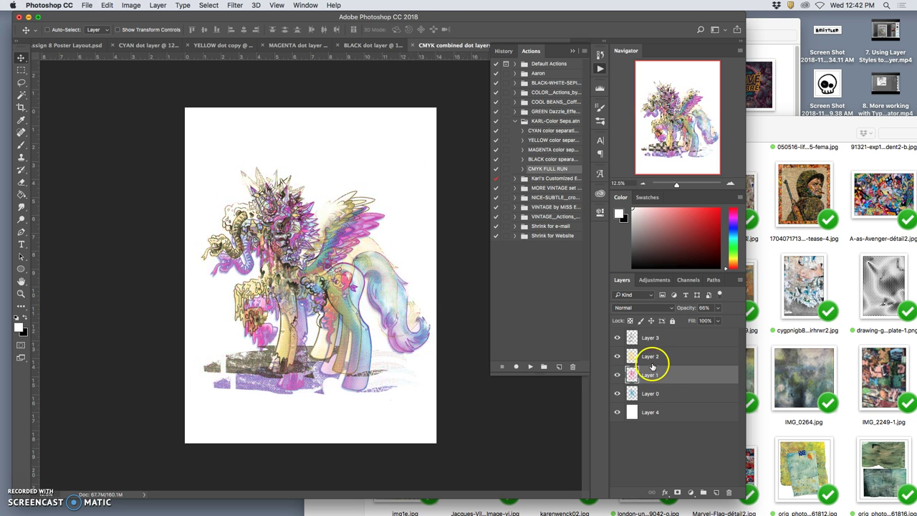
click(652, 357)
drag(367, 251, 372, 269)
click(649, 338)
click(265, 188)
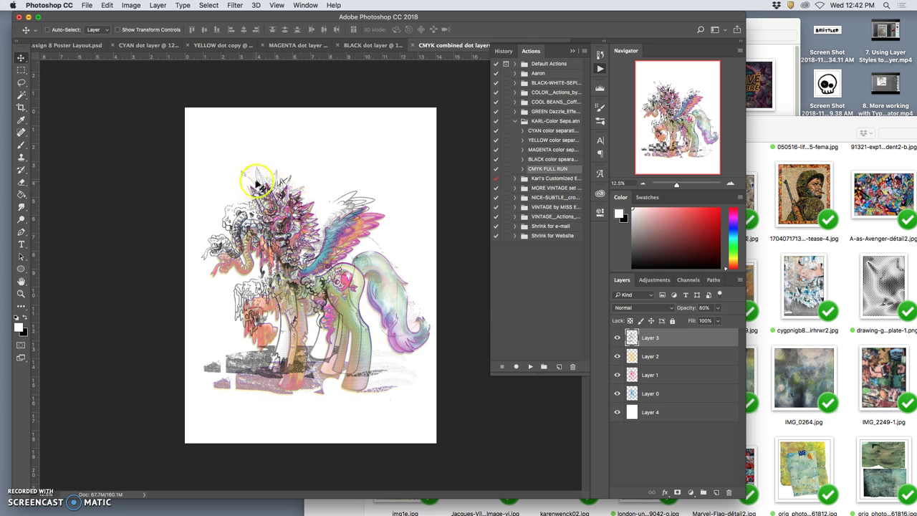
drag(240, 209, 248, 226)
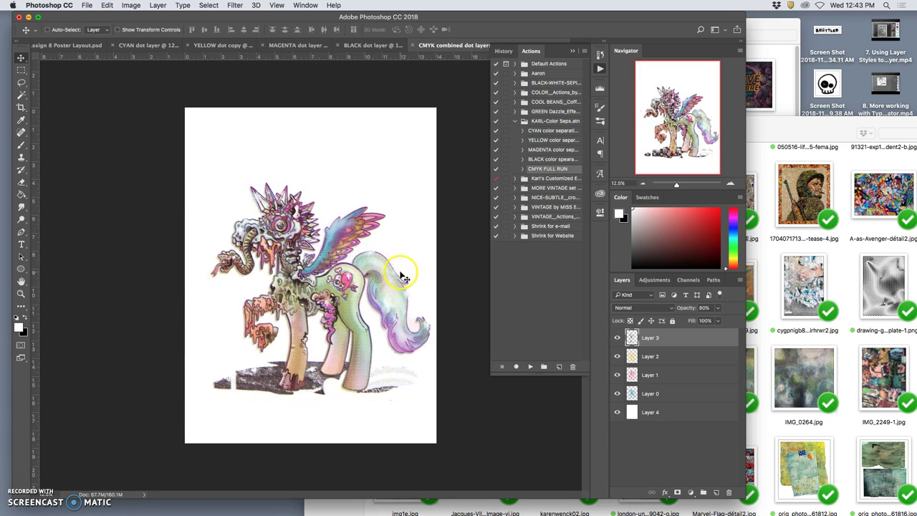
Step: Realign the black linework Layer 3 over the colour dots and zoom out to fit the pony
scroll(403, 275, up, 10)
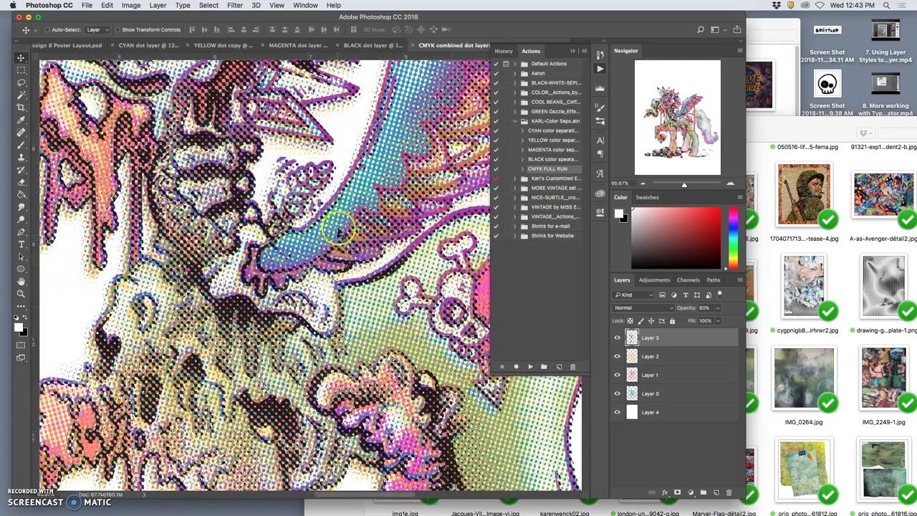
drag(341, 233, 355, 244)
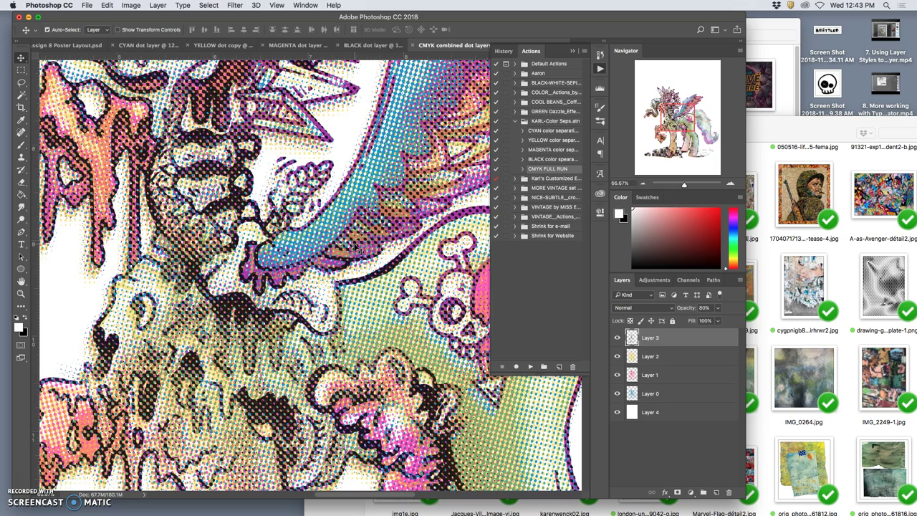
alt+click(355, 247)
alt+click(365, 257)
alt+click(376, 270)
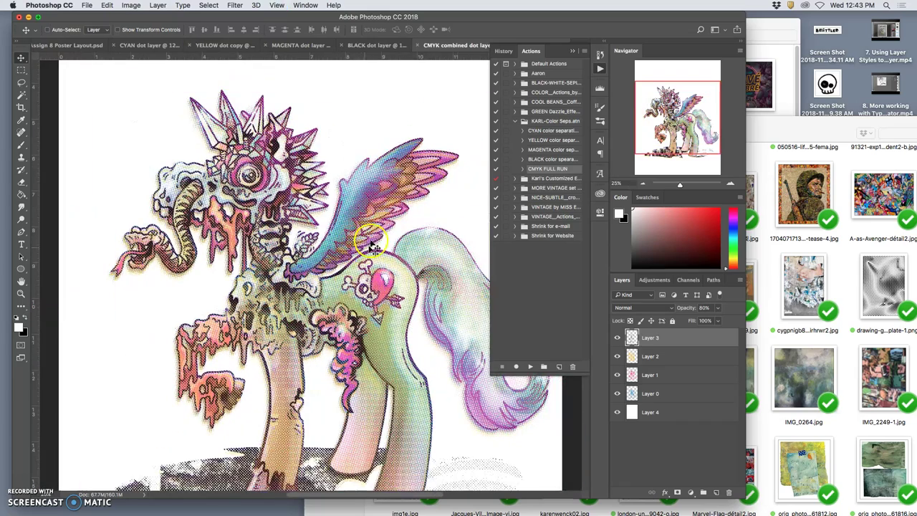
alt+click(385, 278)
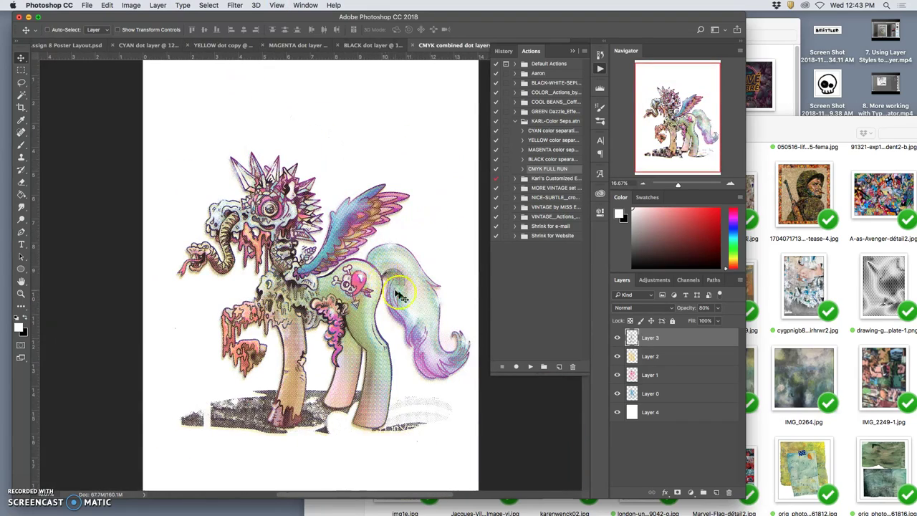
Step: Hide the black Layer 3 and yellow Layer 2, then view the Channels panel
click(617, 337)
click(617, 356)
click(687, 280)
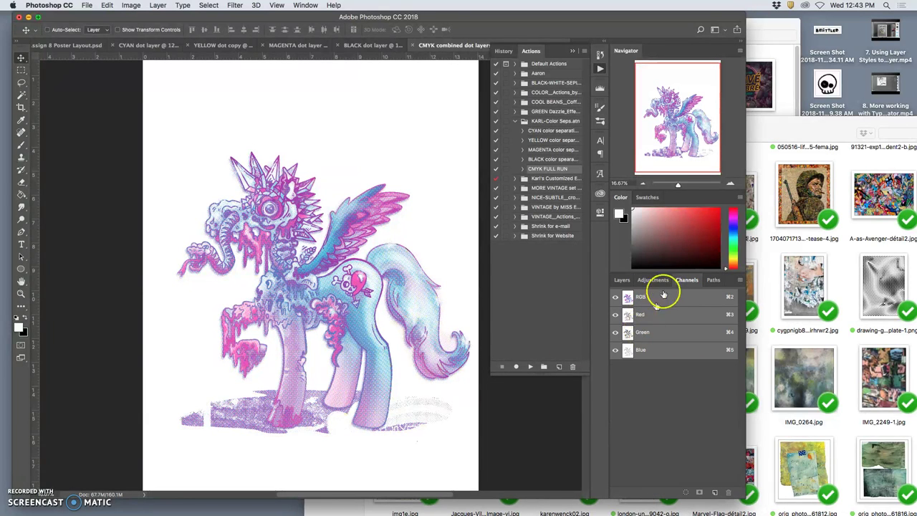
Step: Make yellow Layer 2 and black Layer 3 visible again in the Layers panel
click(626, 282)
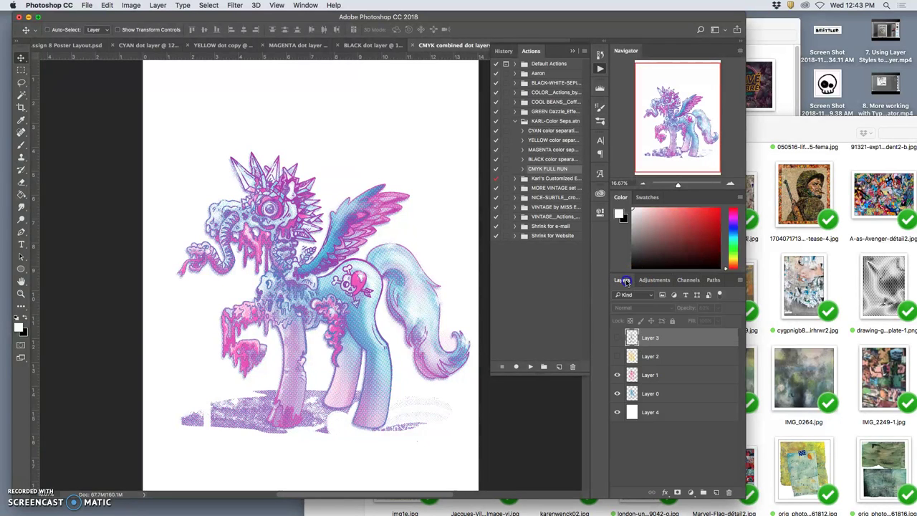
click(616, 356)
click(617, 339)
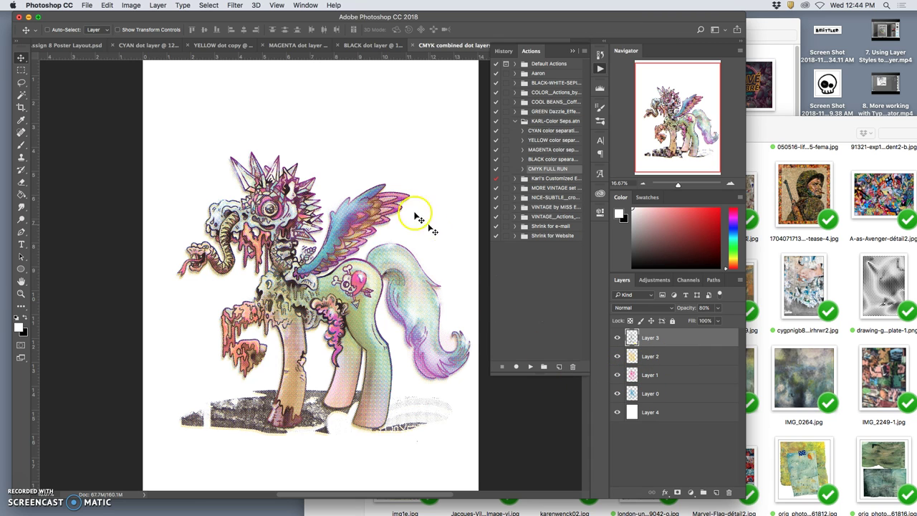
Step: Put Layers 0–3 into a new group named 'Spot CMYK Separation'
shift+click(673, 396)
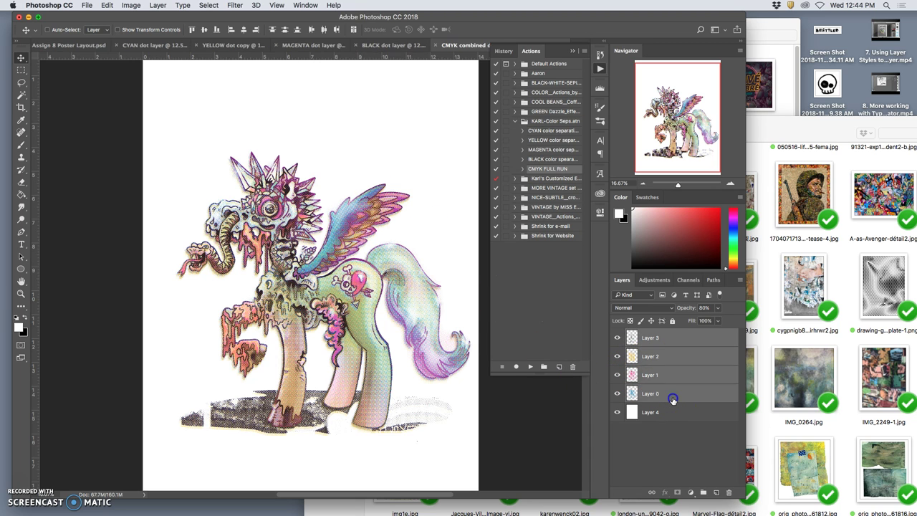
click(703, 493)
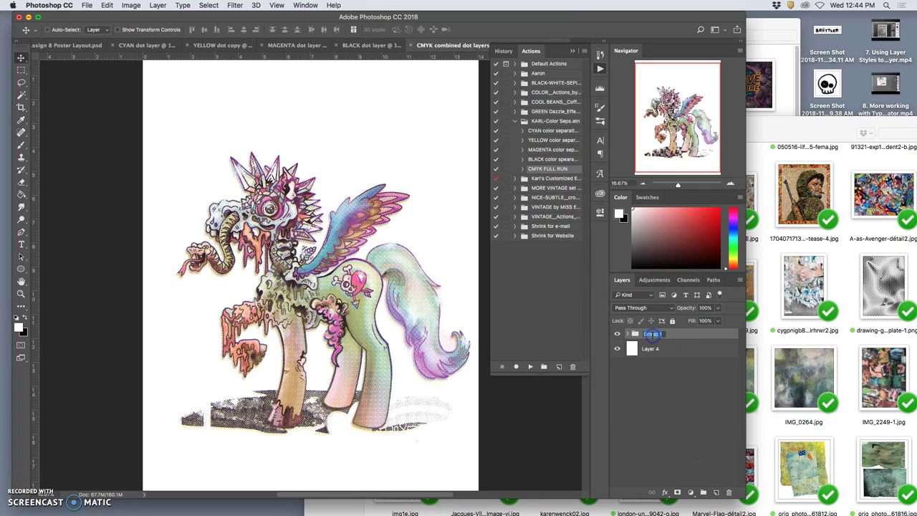
text(Spot1CMYK Separation)
key(Return)
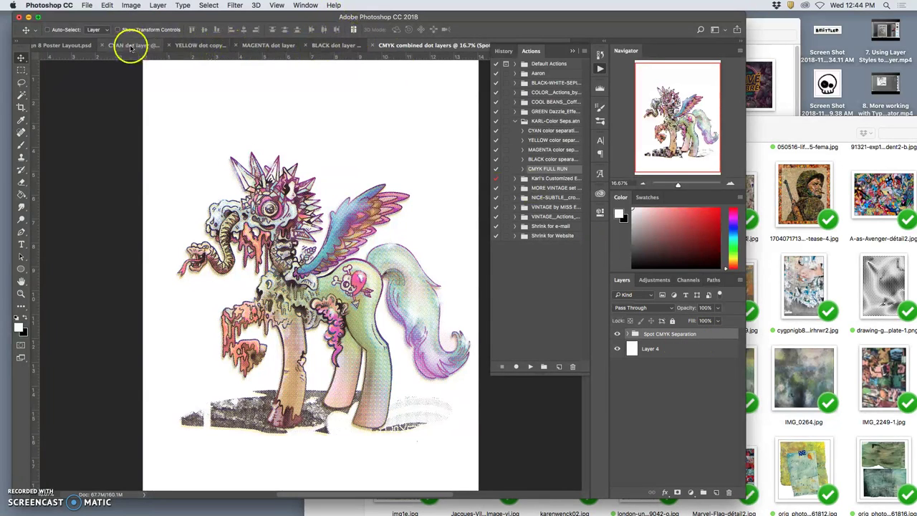
Step: Drag the Spot CMYK Separation group into the poster, align it over the pony, and enlarge it with Free Transform
drag(473, 49, 433, 156)
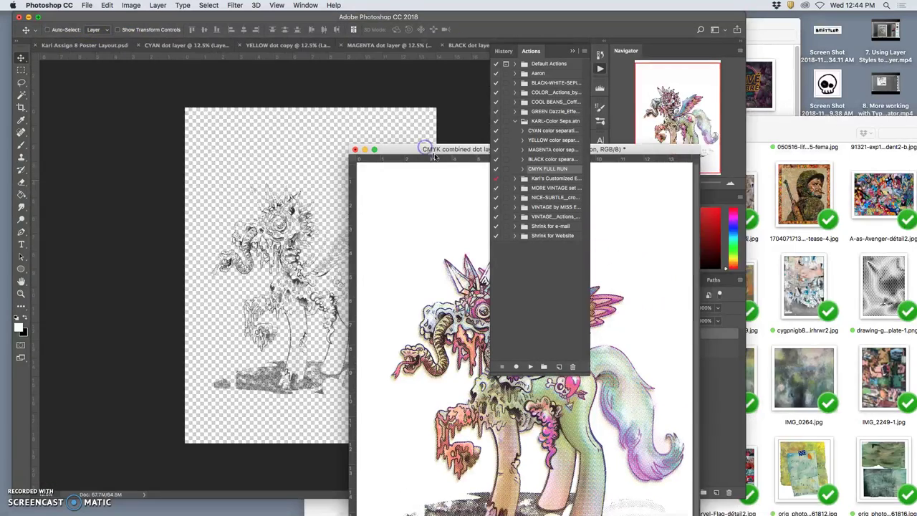
click(85, 46)
drag(614, 16, 510, 13)
click(686, 184)
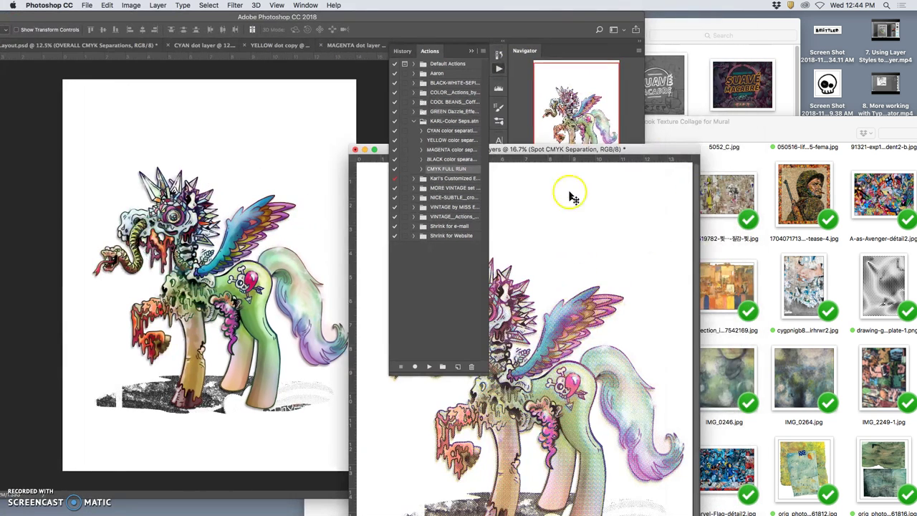
drag(559, 150, 875, 166)
drag(593, 333, 578, 481)
drag(263, 260, 224, 264)
key(ctrl+t)
mouse_move(313, 387)
mouse_down()
mouse_move(319, 407)
mouse_move(350, 422)
mouse_move(308, 379)
mouse_up()
key(Return)
key(super+equal)
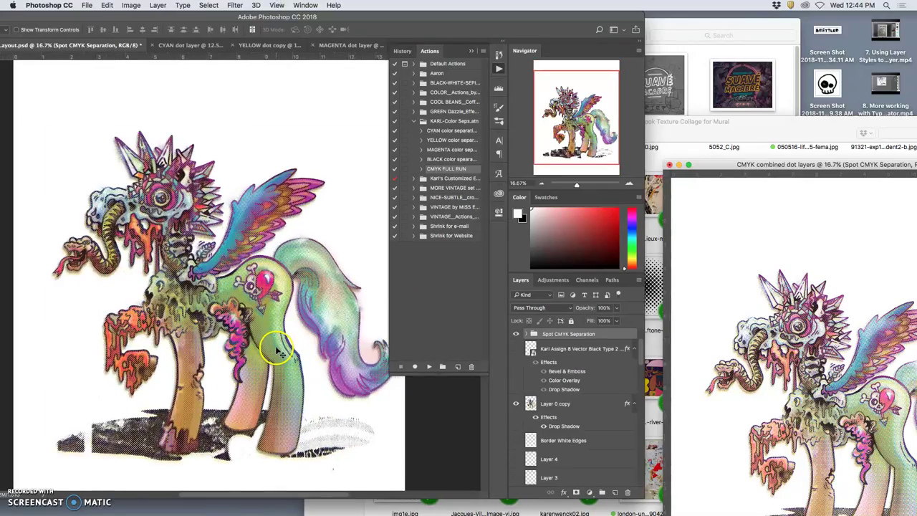
key(super+equal)
key(super+equal)
key(super+equal)
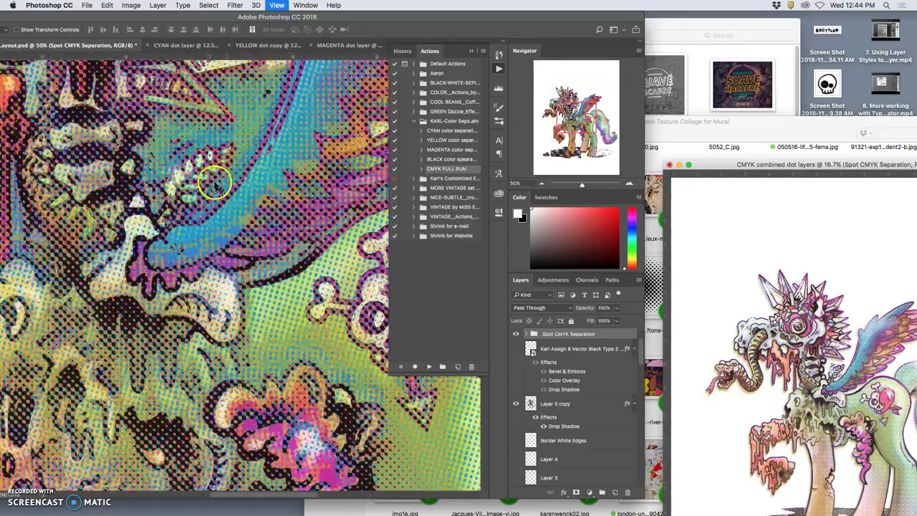
scroll(213, 125, up, 5)
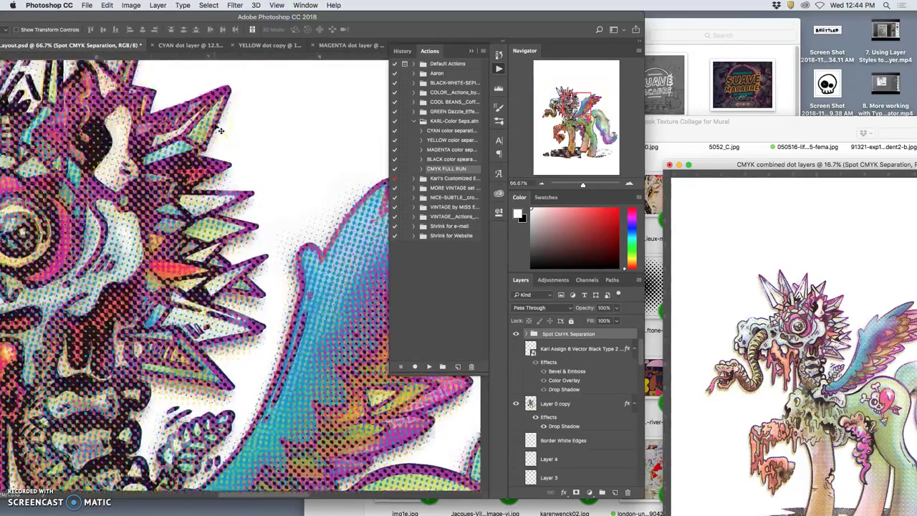
scroll(218, 129, up, 5)
scroll(208, 128, left, 4)
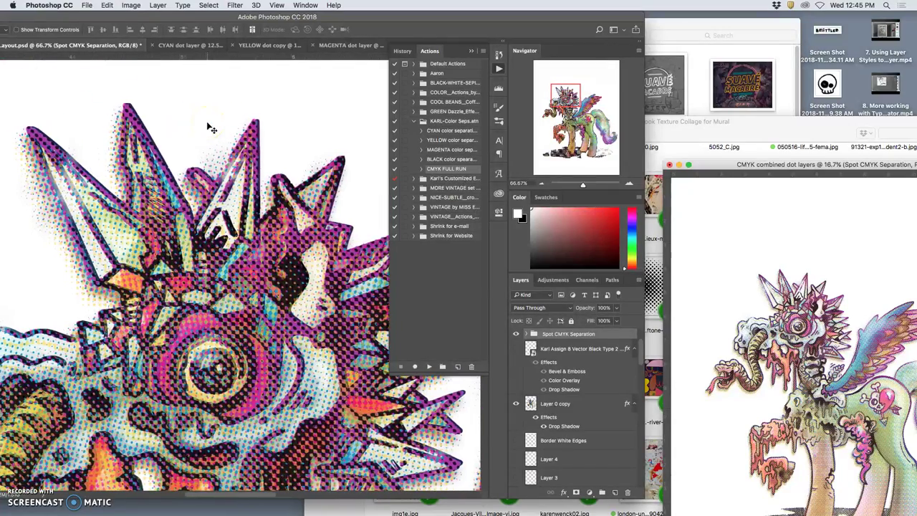
scroll(208, 132, down, 6)
scroll(179, 161, left, 3)
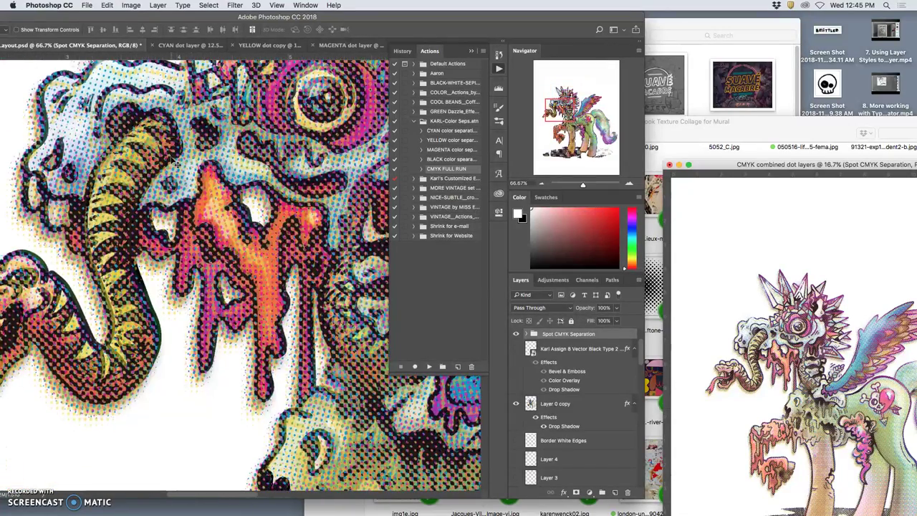
key(super+minus)
key(super+minus)
key(super+minus)
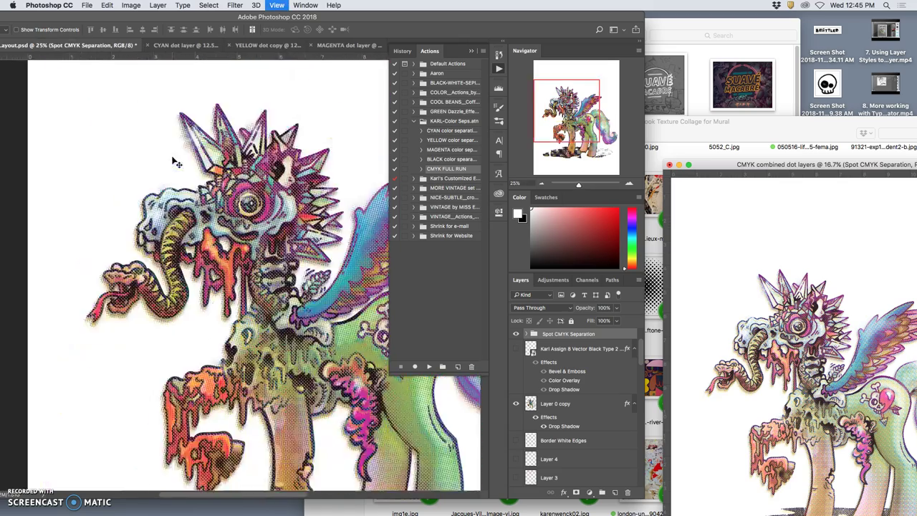
key(super+minus)
key(super+minus)
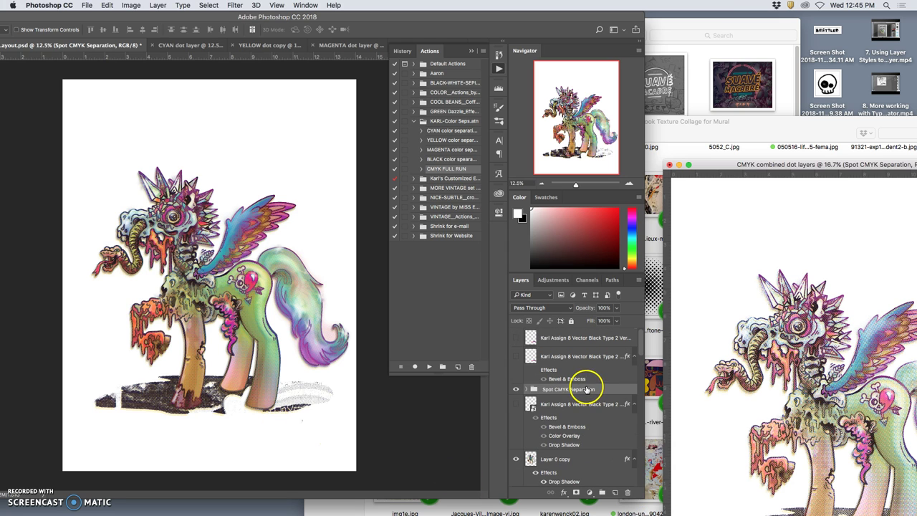
Step: Turn on all the Karl Assign 8 logo layers so 'My Belittled Donkey' shows fully
click(516, 356)
click(516, 338)
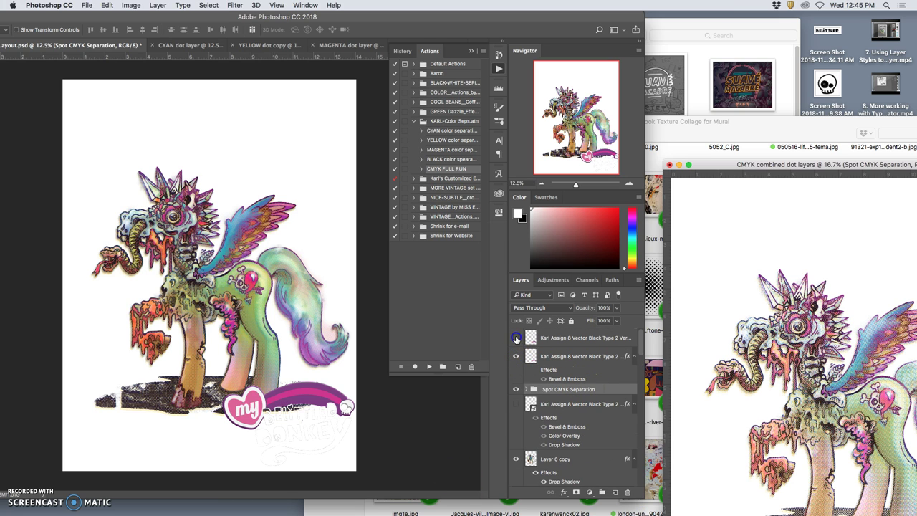
click(515, 337)
click(516, 337)
click(517, 404)
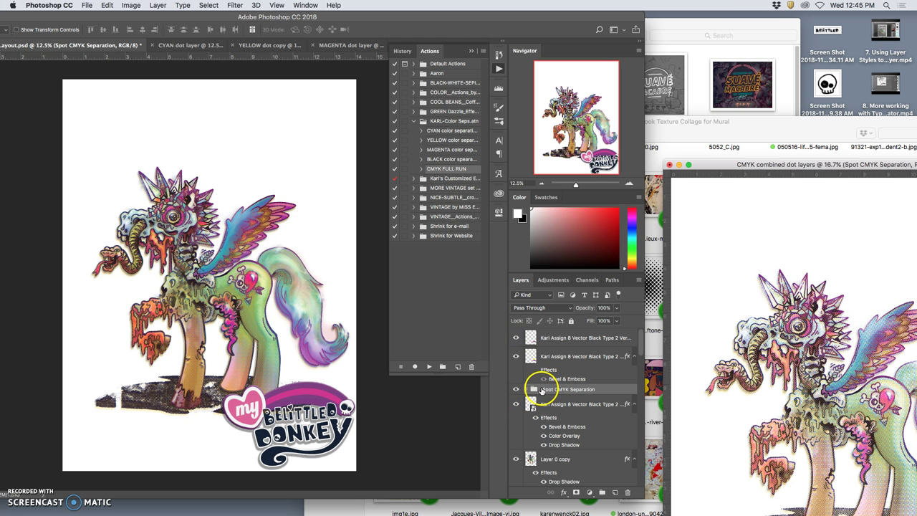
Step: Move the Spot CMYK Separation group below the logo layers and select it
drag(542, 389, 547, 449)
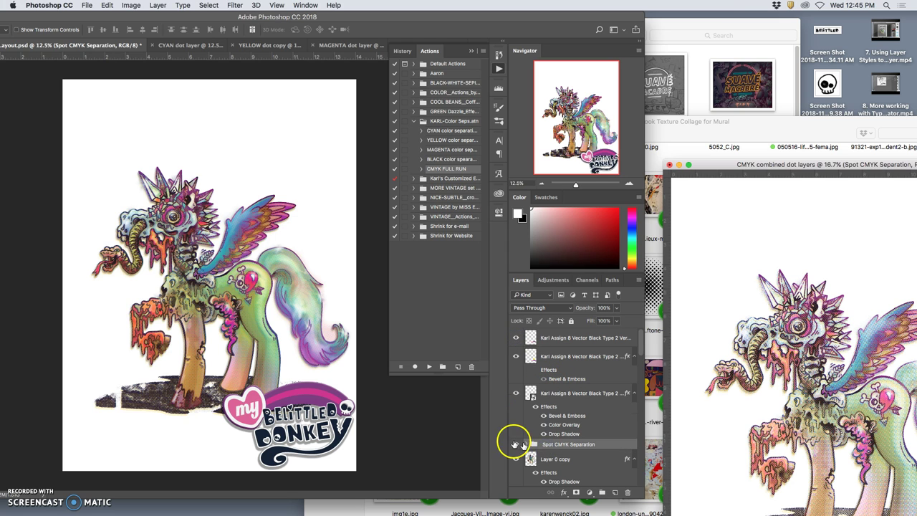
drag(364, 356, 298, 345)
key(super+minus)
key(super+plus)
click(566, 444)
Step: Expand the Spot CMYK Separation group and check Layer 3, leaving its blend mode at Normal
click(526, 444)
scroll(562, 451, down, 2)
click(516, 414)
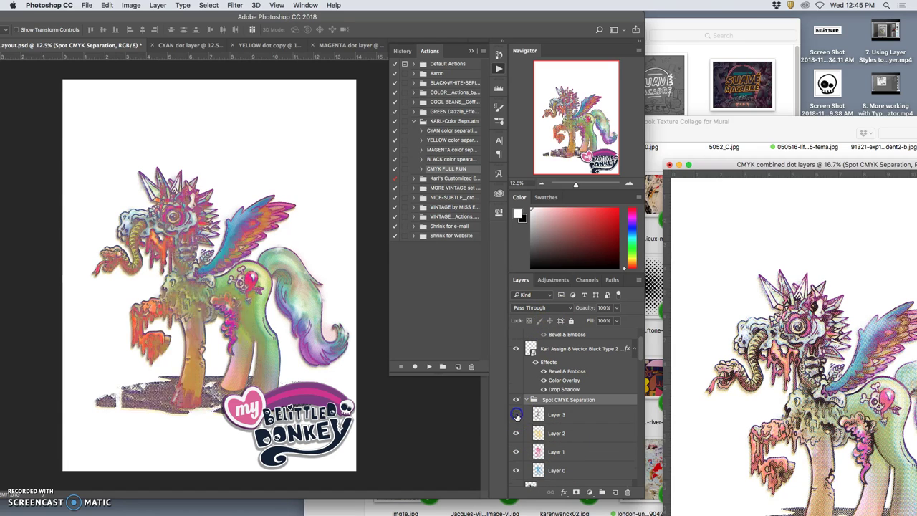
click(516, 414)
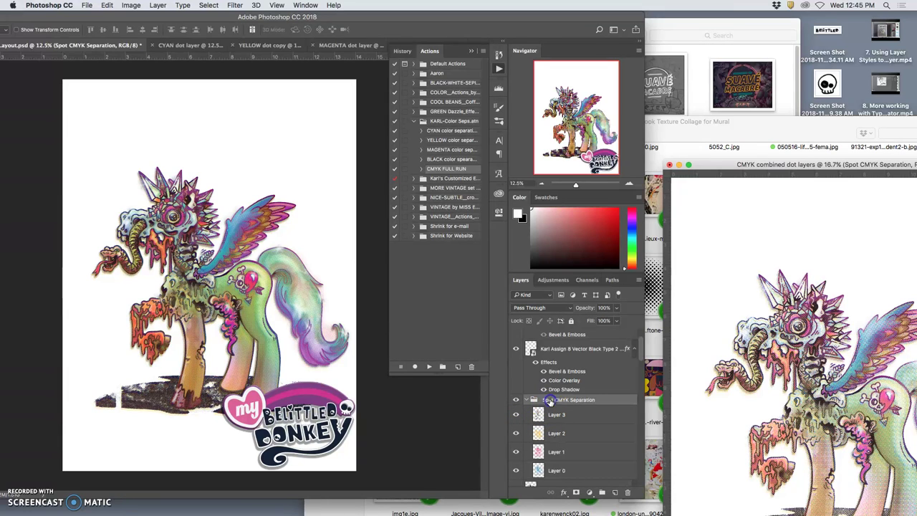
click(553, 417)
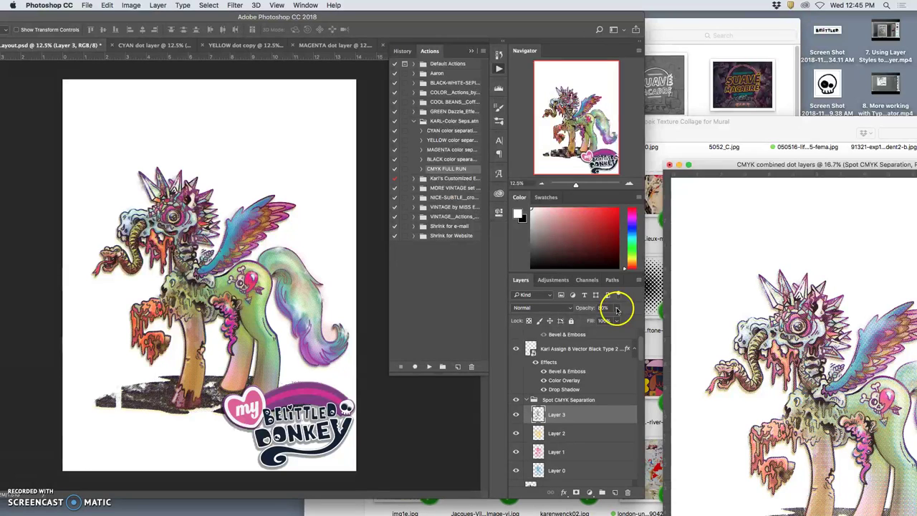
click(534, 308)
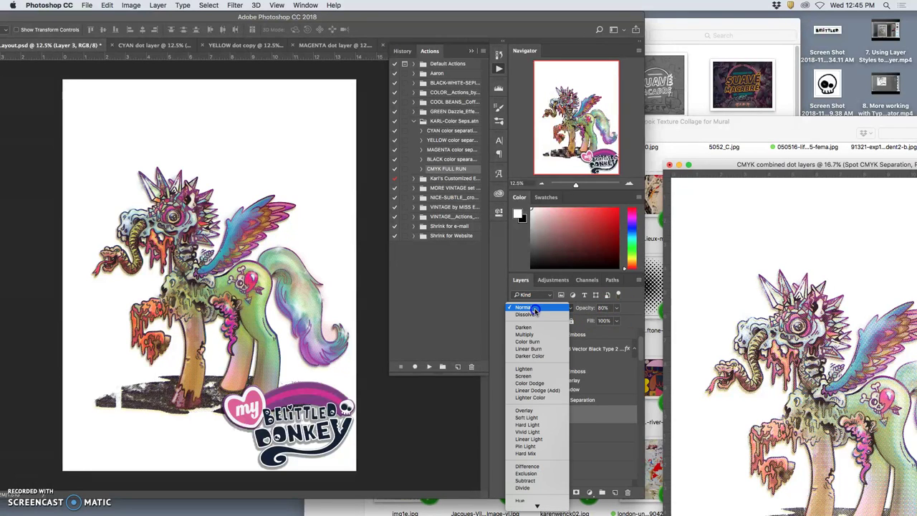
click(533, 308)
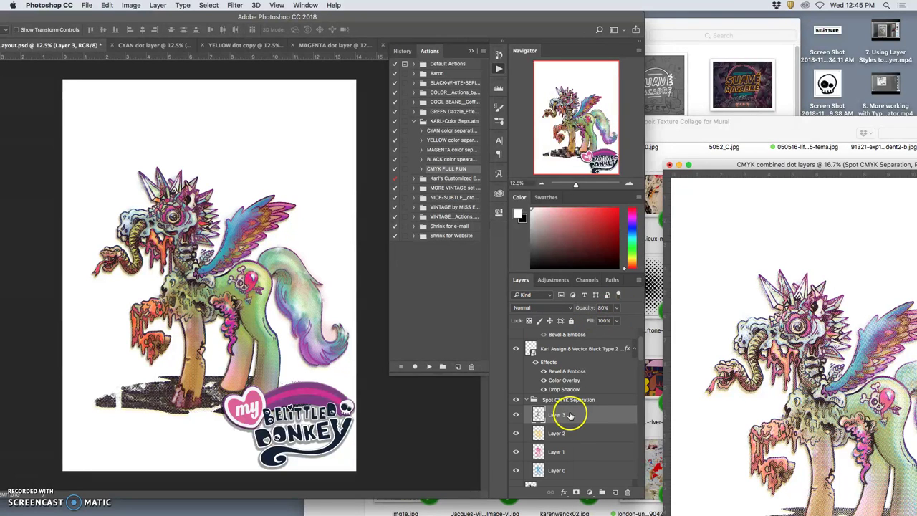
scroll(571, 417, down, 3)
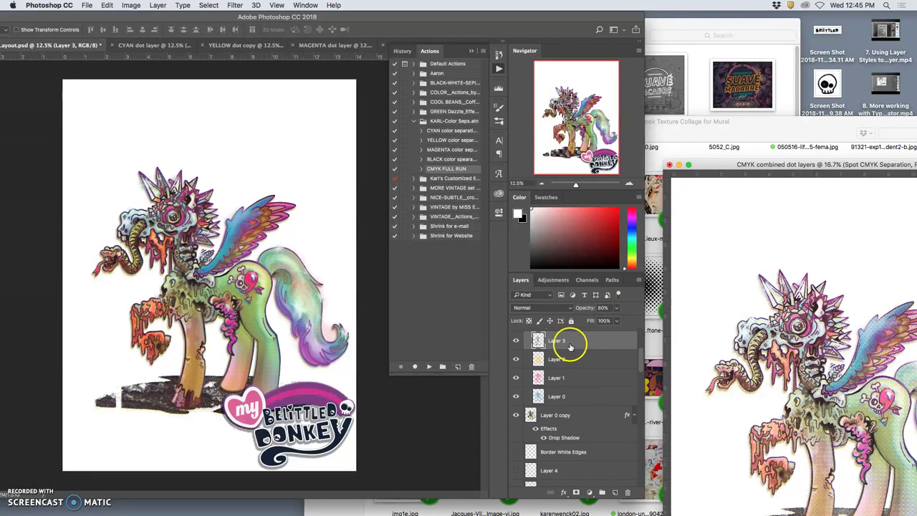
scroll(571, 347, up, 1)
Step: Set the Spot CMYK Separation group's opacity to 38%
click(565, 339)
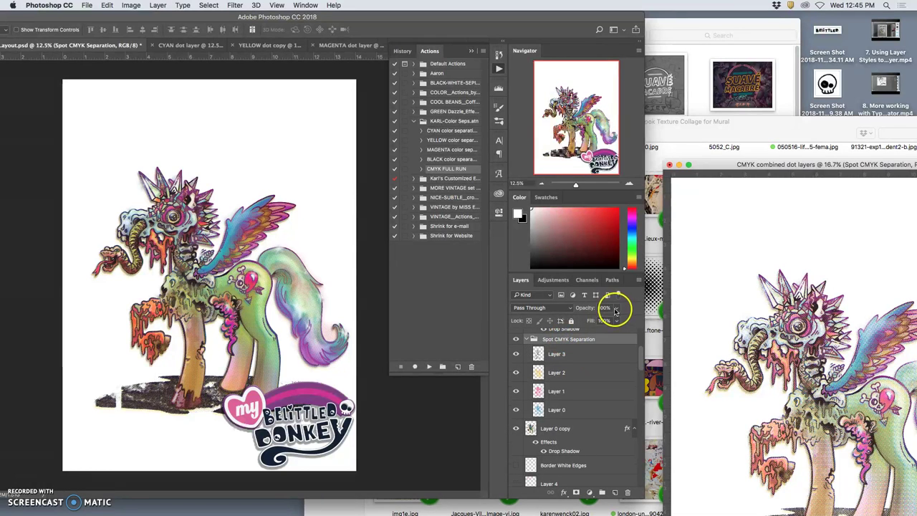
click(615, 307)
drag(601, 320, 590, 320)
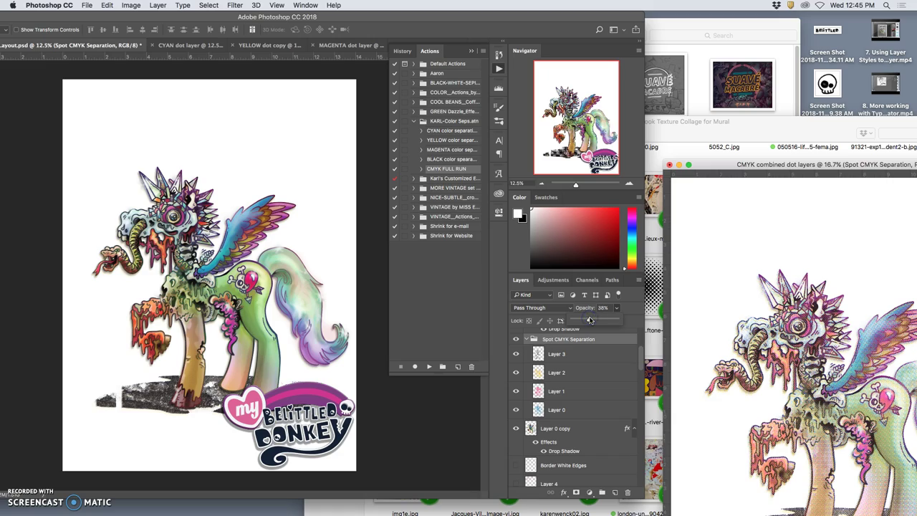
scroll(319, 322, up, 10)
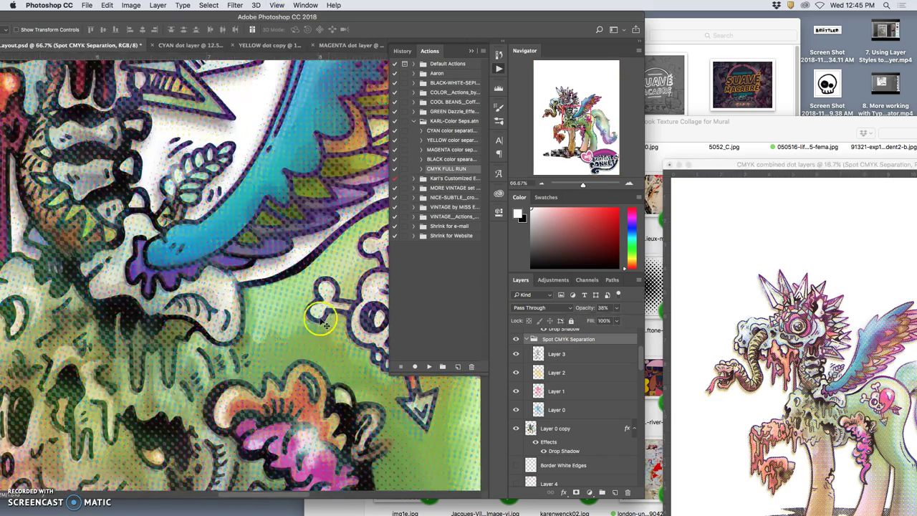
scroll(315, 321, down, 10)
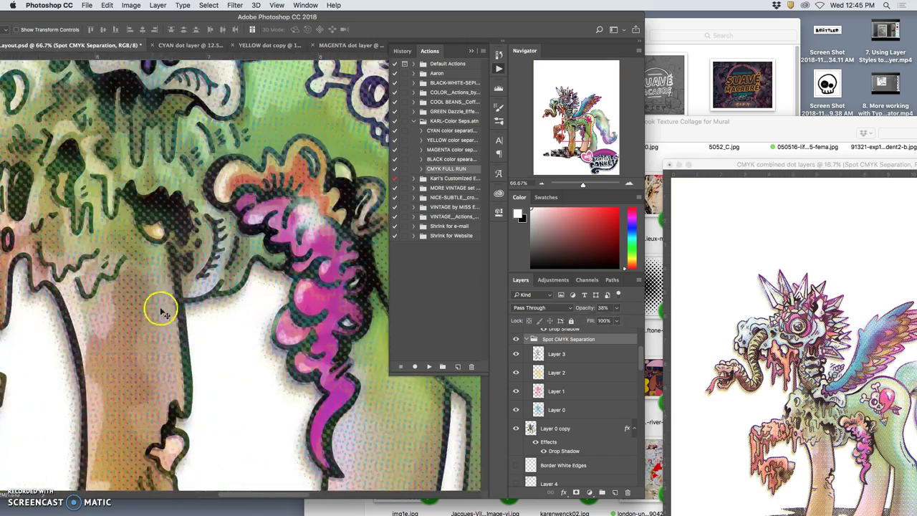
scroll(154, 309, up, 6)
scroll(161, 309, up, 6)
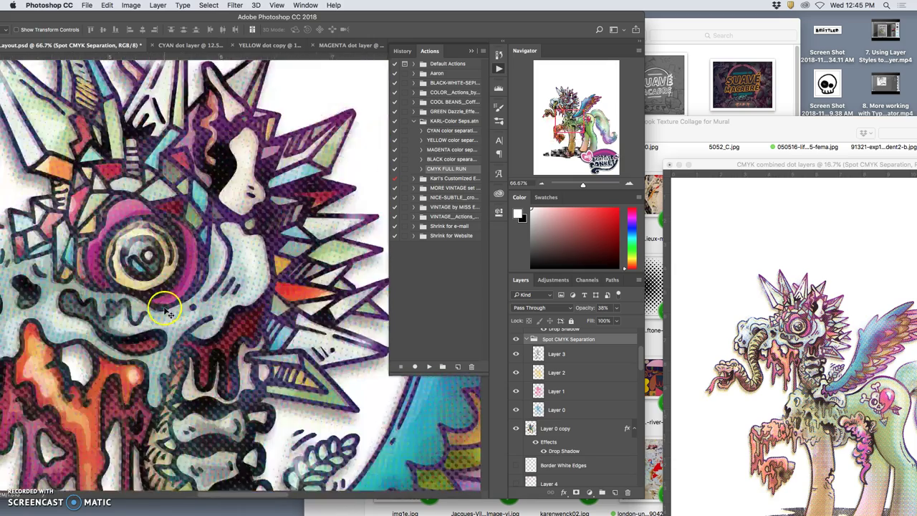
scroll(165, 309, left, 10)
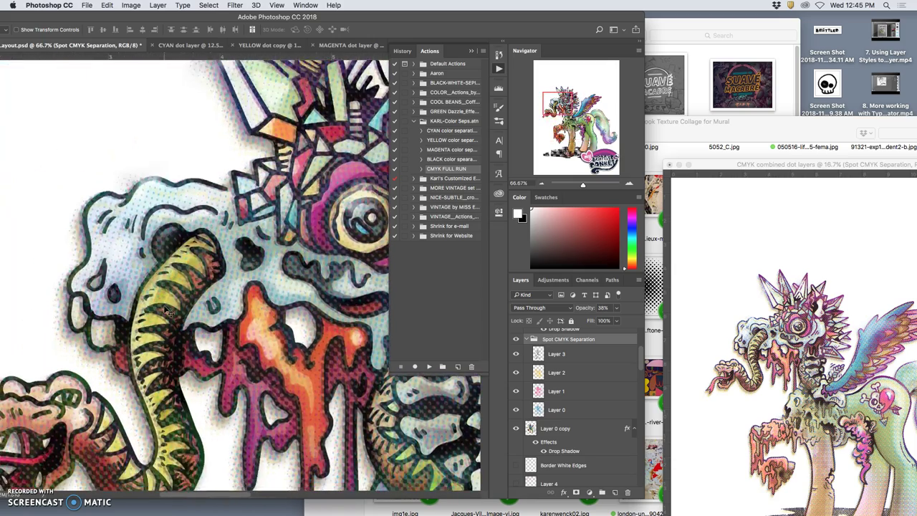
scroll(165, 310, right, 3)
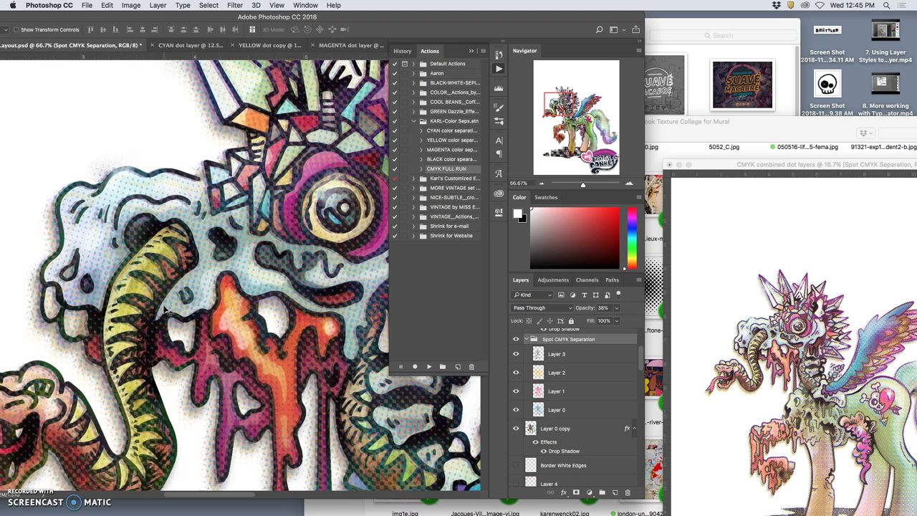
key(super+minus)
key(super+minus)
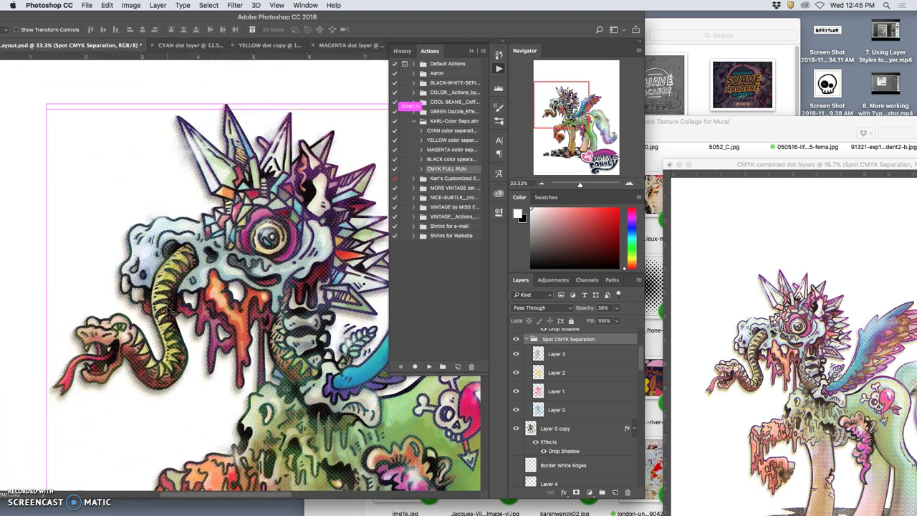
scroll(170, 310, right, 5)
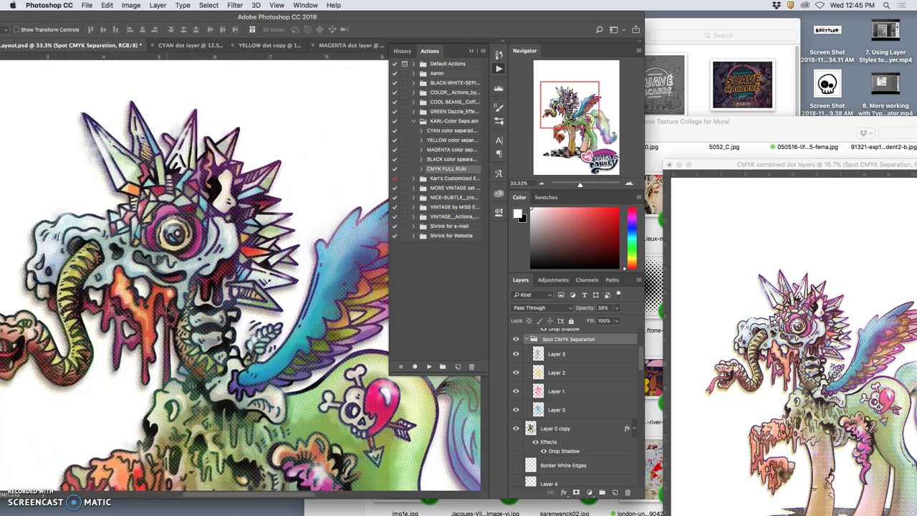
key(super+minus)
key(super+minus)
drag(226, 276, 225, 315)
scroll(228, 317, down, 3)
scroll(237, 322, right, 2)
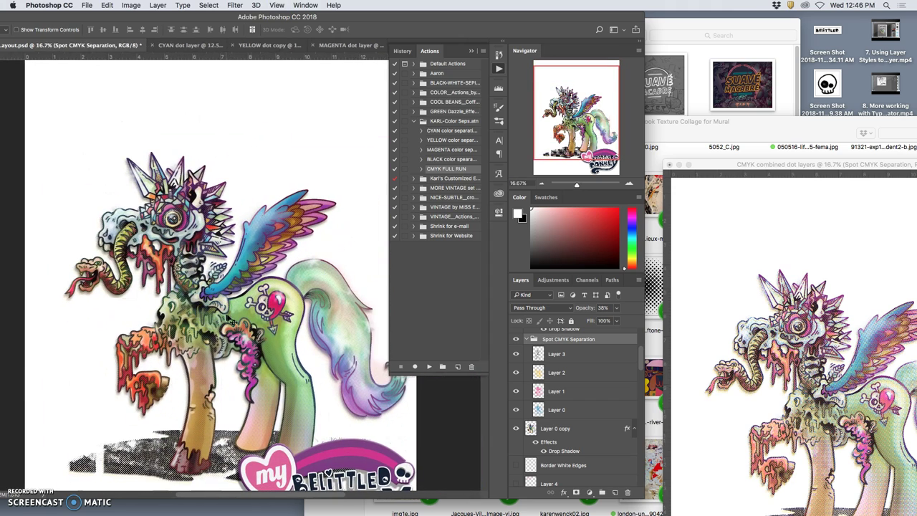
scroll(545, 440, down, 4)
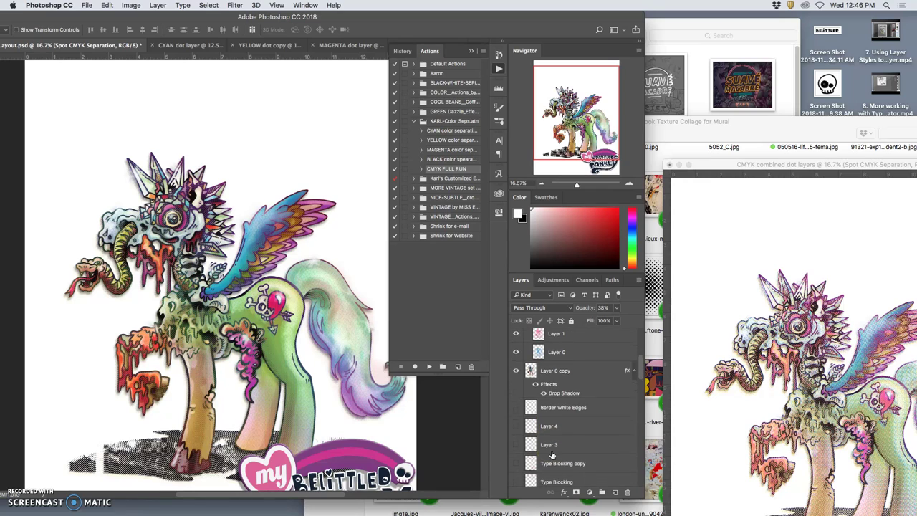
scroll(552, 454, up, 4)
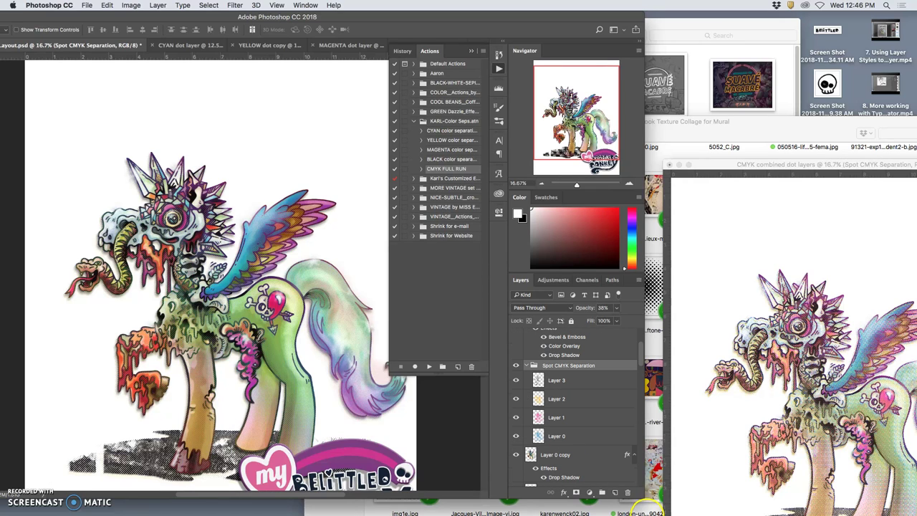
Step: Open the digital art class's Assignment #7 folder in Finder and drag its live-trace EPS file onto the poster canvas
click(617, 499)
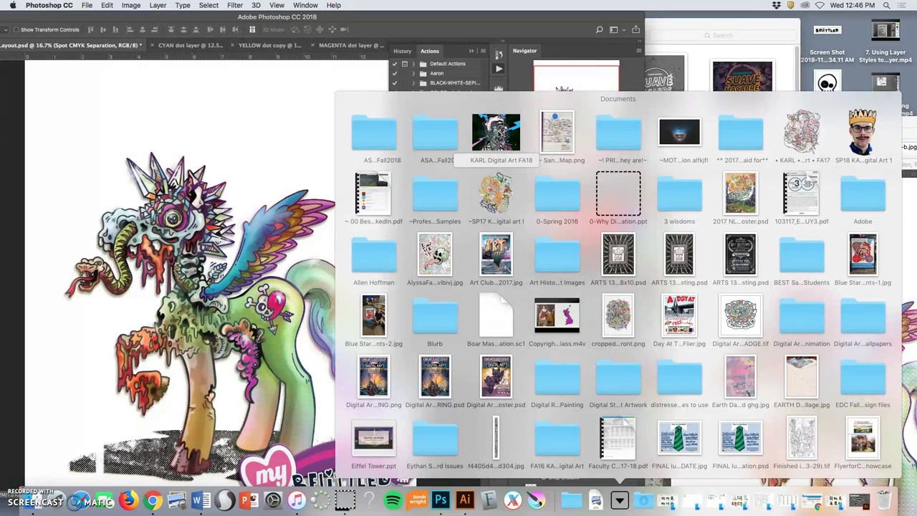
click(500, 134)
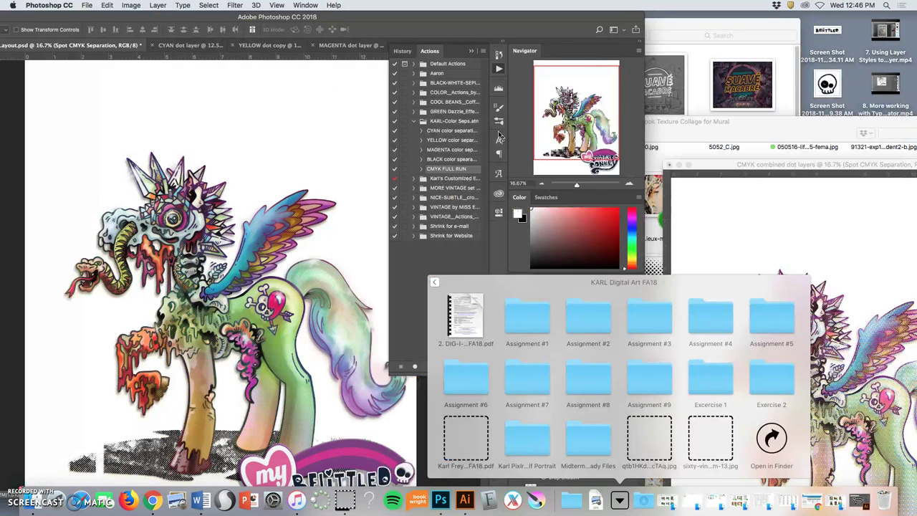
click(537, 380)
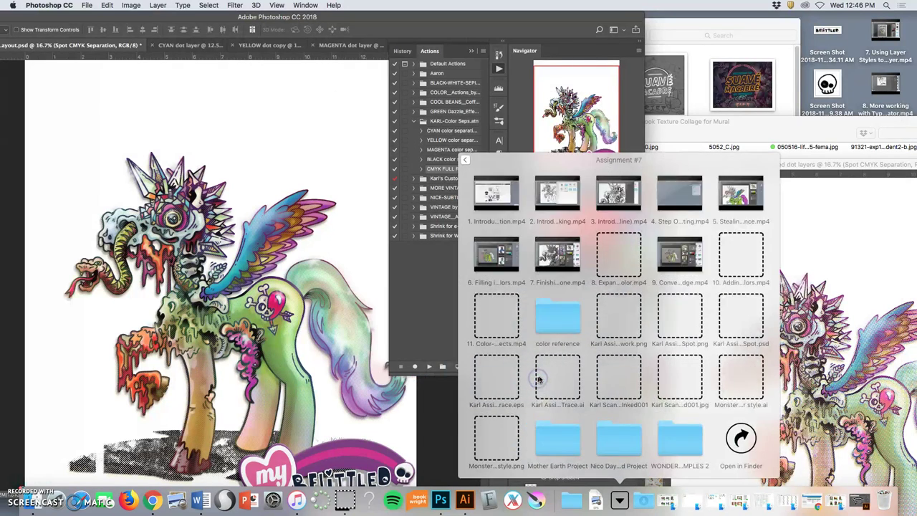
click(712, 437)
click(749, 444)
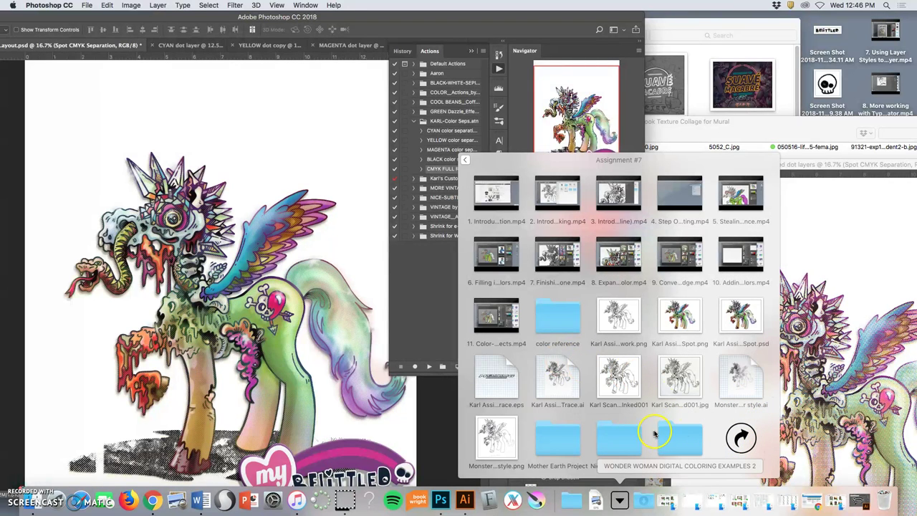
click(740, 437)
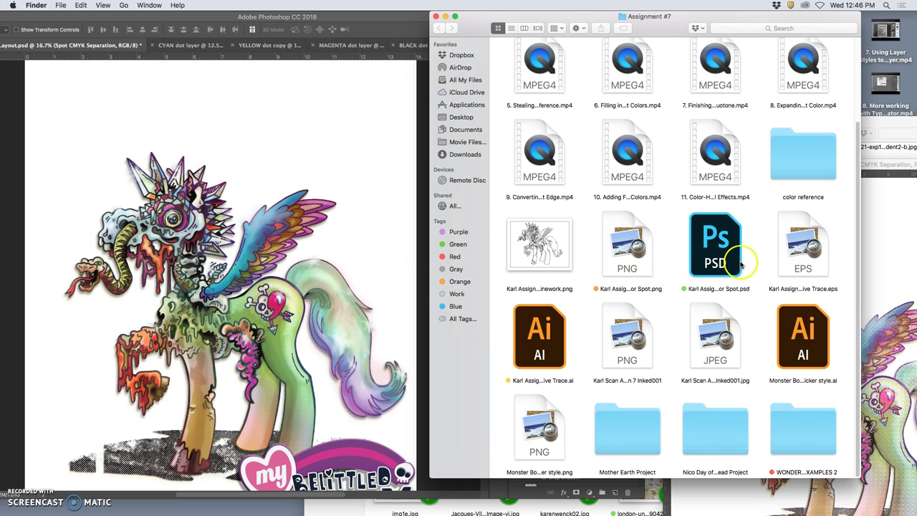
click(800, 253)
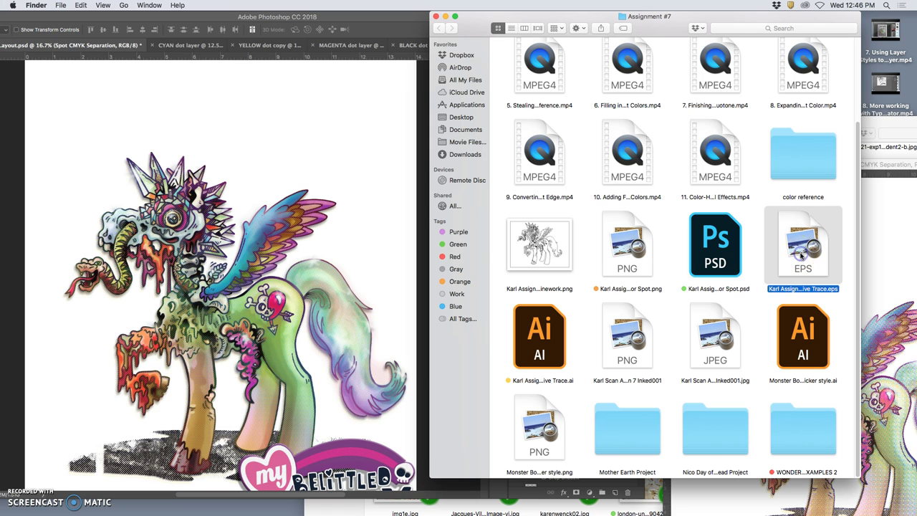
drag(806, 258, 256, 287)
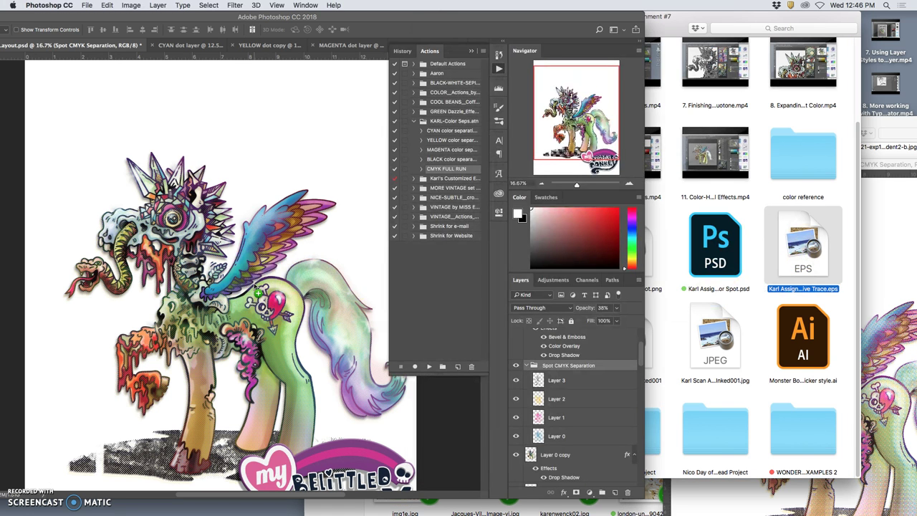